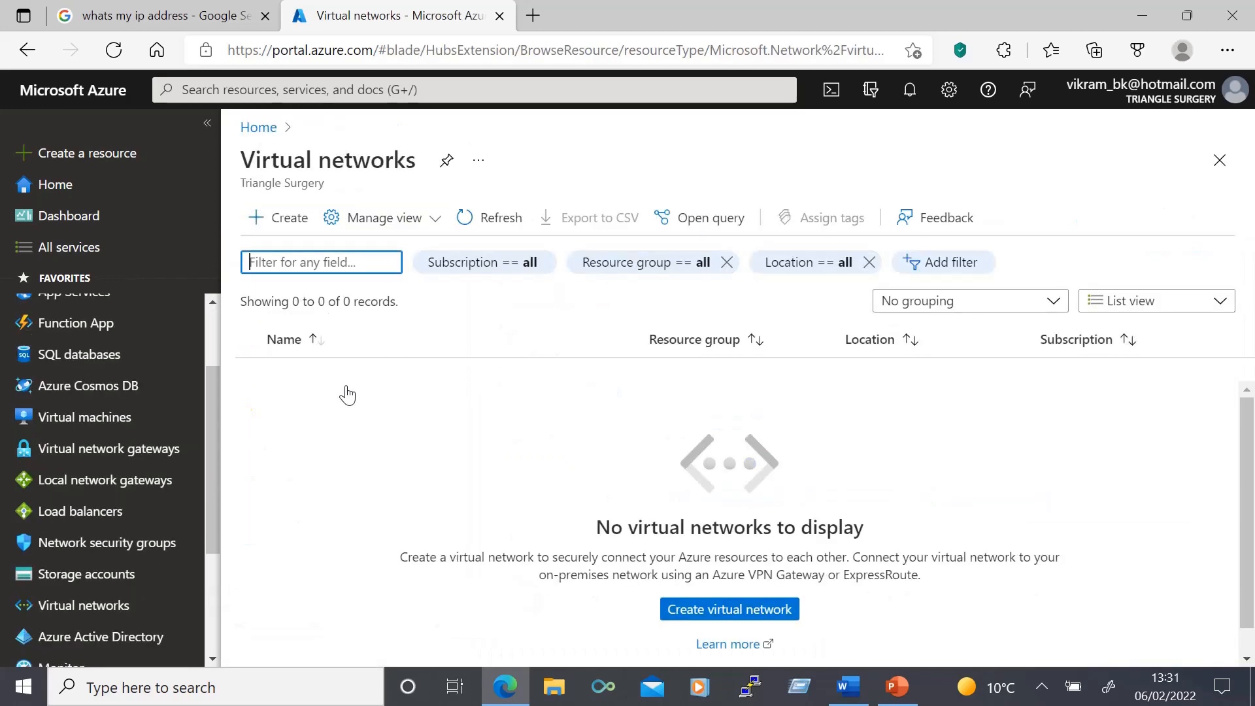
Step: Create the My-vn virtual network with address space 10.0.0.0/16 and a subnet named public-sn
{"action": "left_click", "coordinate": [281, 218]}
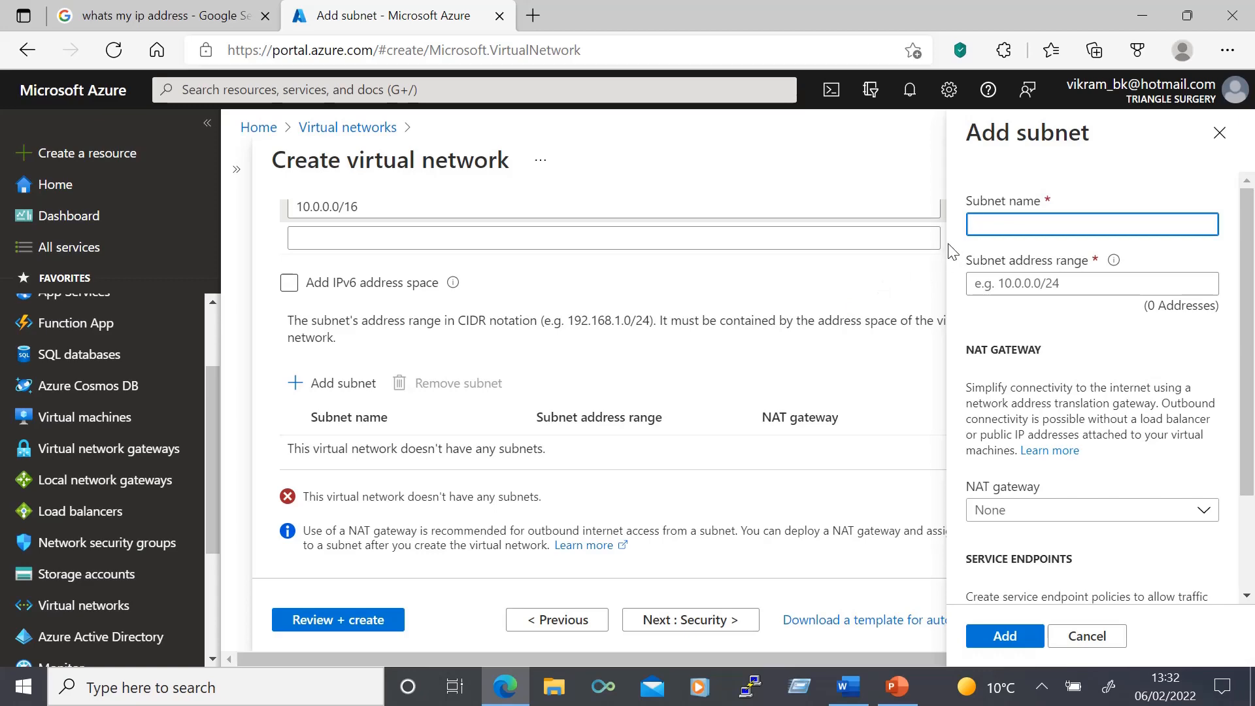
{"action": "type", "text": "public"}
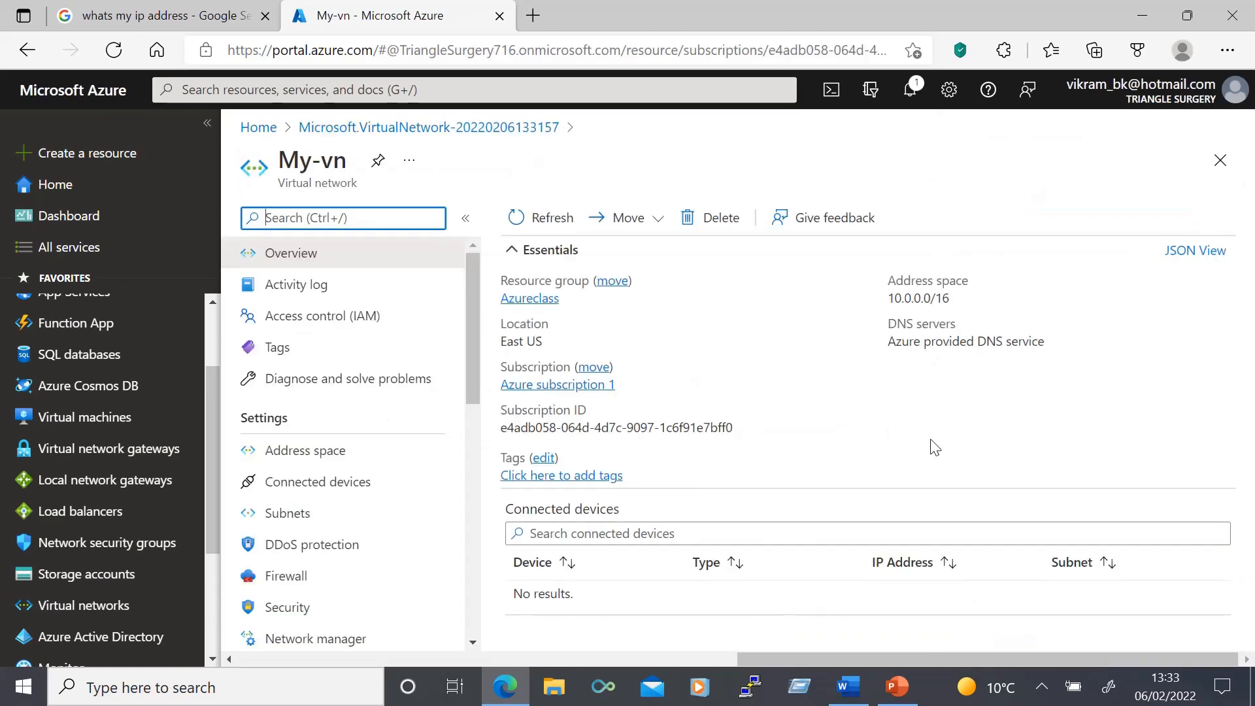
Step: Open the network security groups and create an additional virtual machine named Linux
{"action": "left_click", "coordinate": [110, 547]}
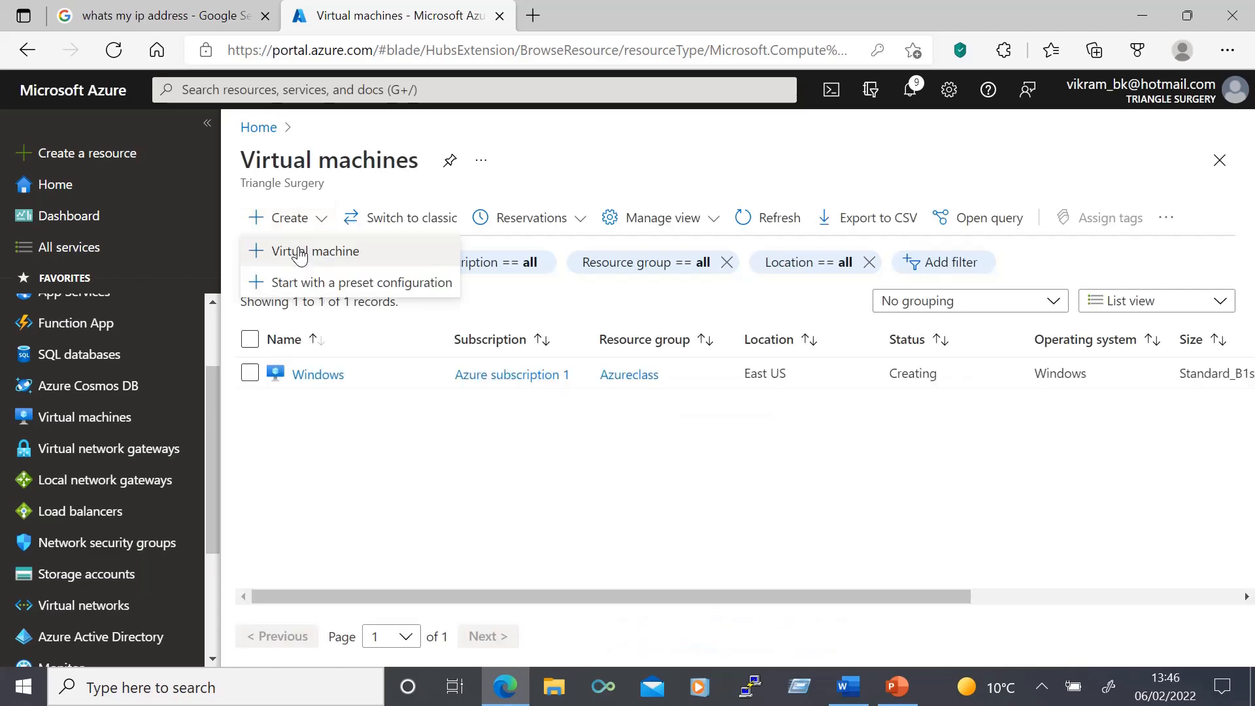
{"action": "left_click", "coordinate": [298, 249]}
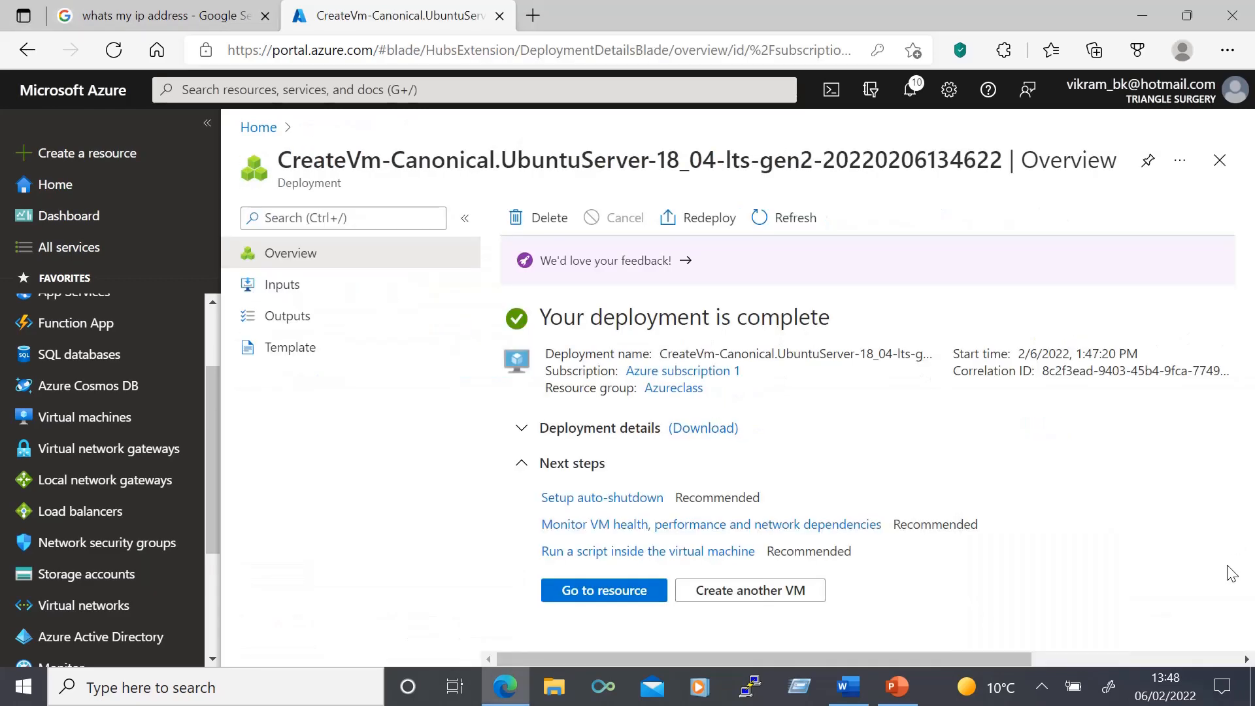
Step: Open the Windows virtual machine from the virtual machines list and start a Remote Desktop connection to its public IP address
{"action": "left_click", "coordinate": [65, 417]}
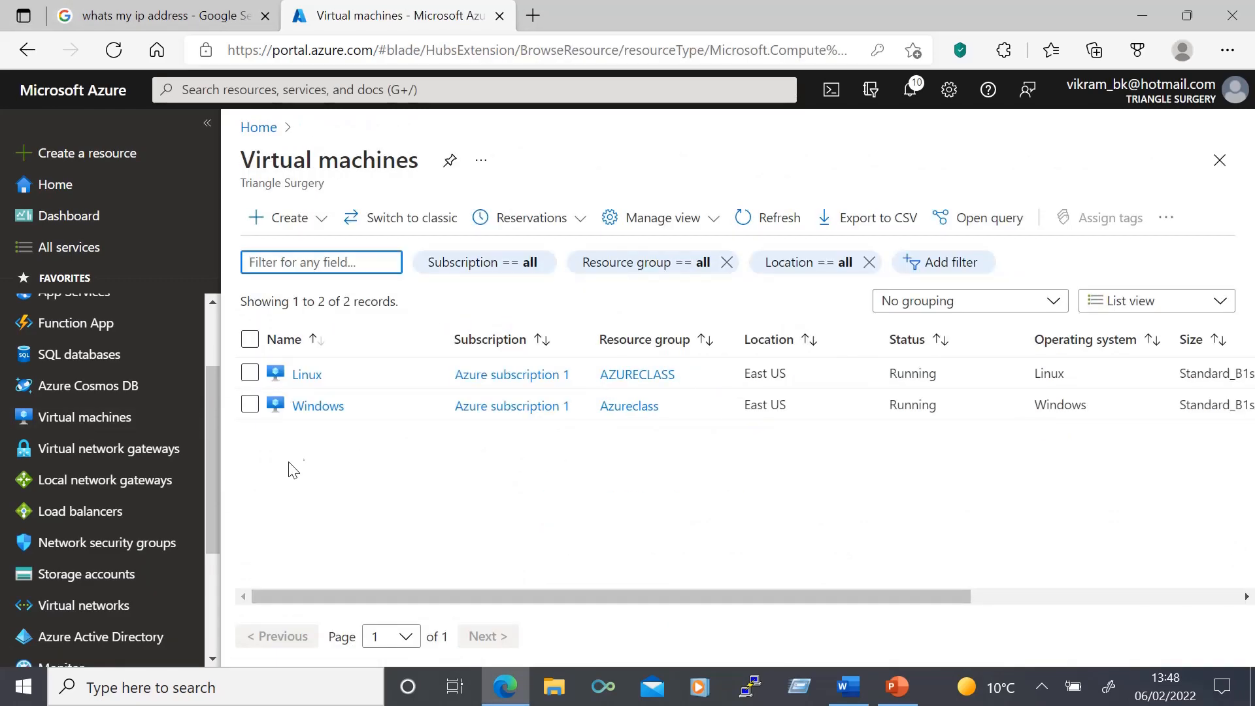
{"action": "left_click", "coordinate": [318, 407]}
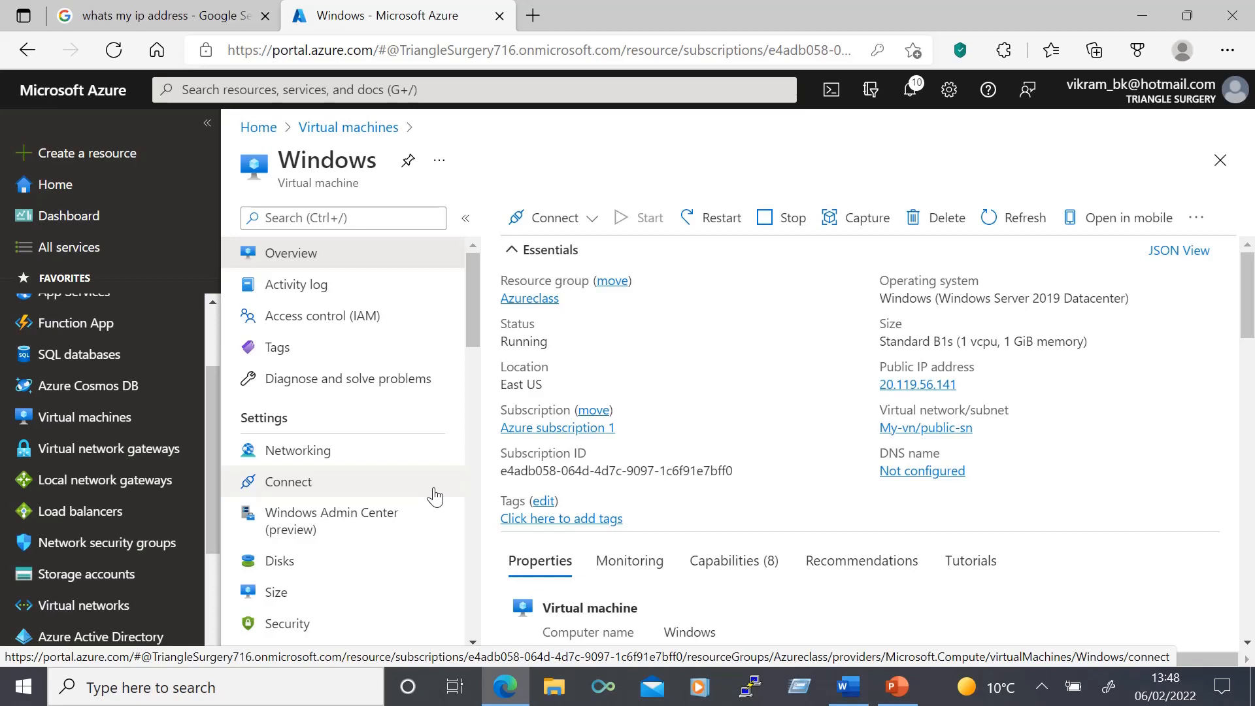
{"action": "left_click", "coordinate": [799, 694]}
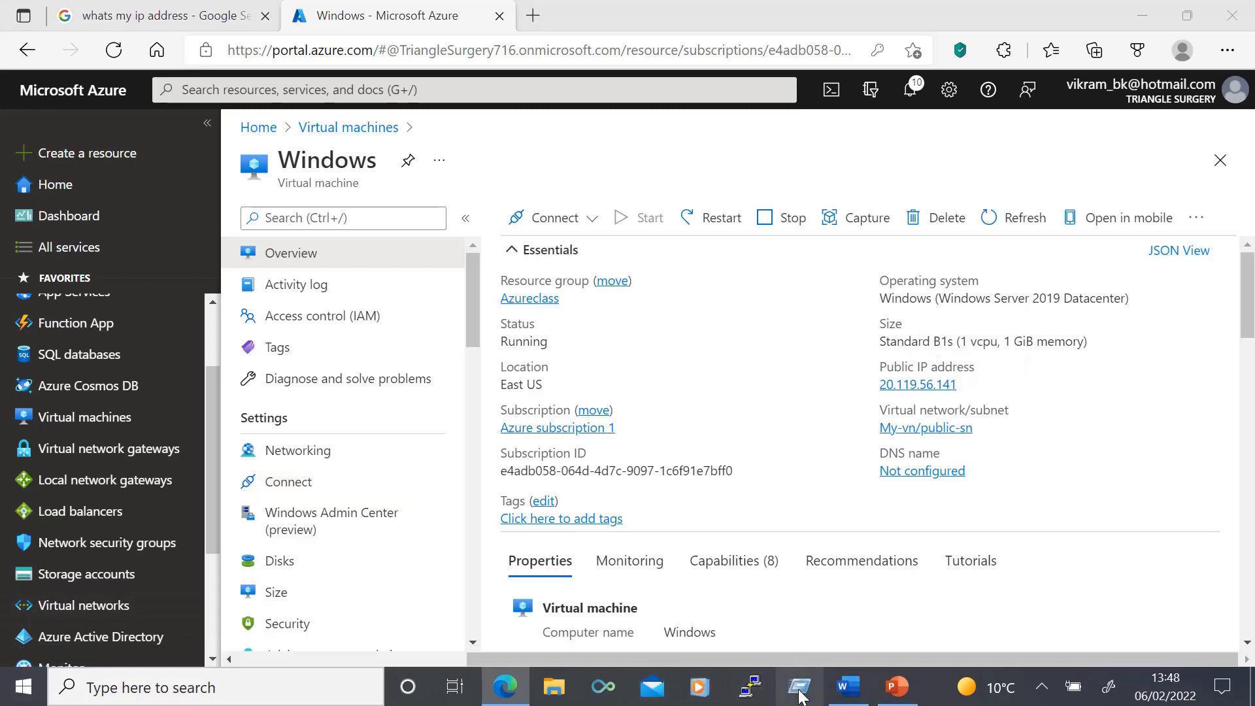
{"action": "left_click", "coordinate": [159, 622]}
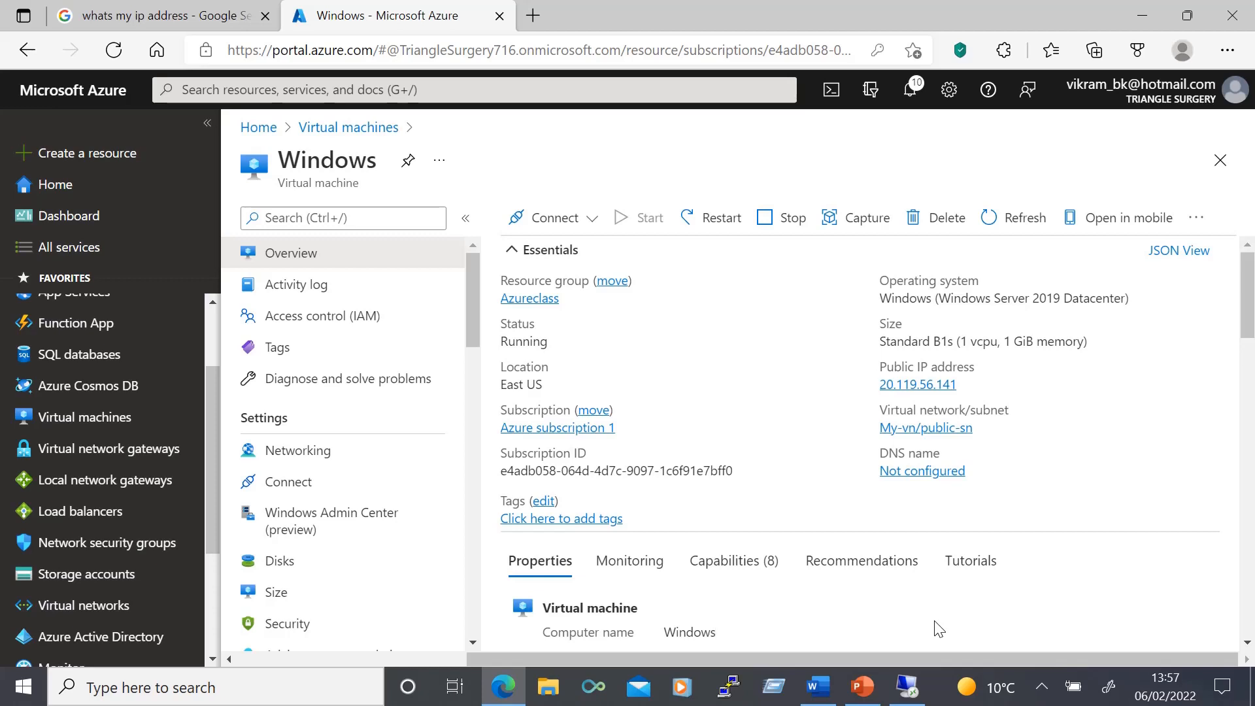
Step: Start a new private DNS zone and assign it to the Azureclass resource group
{"action": "left_click", "coordinate": [224, 89]}
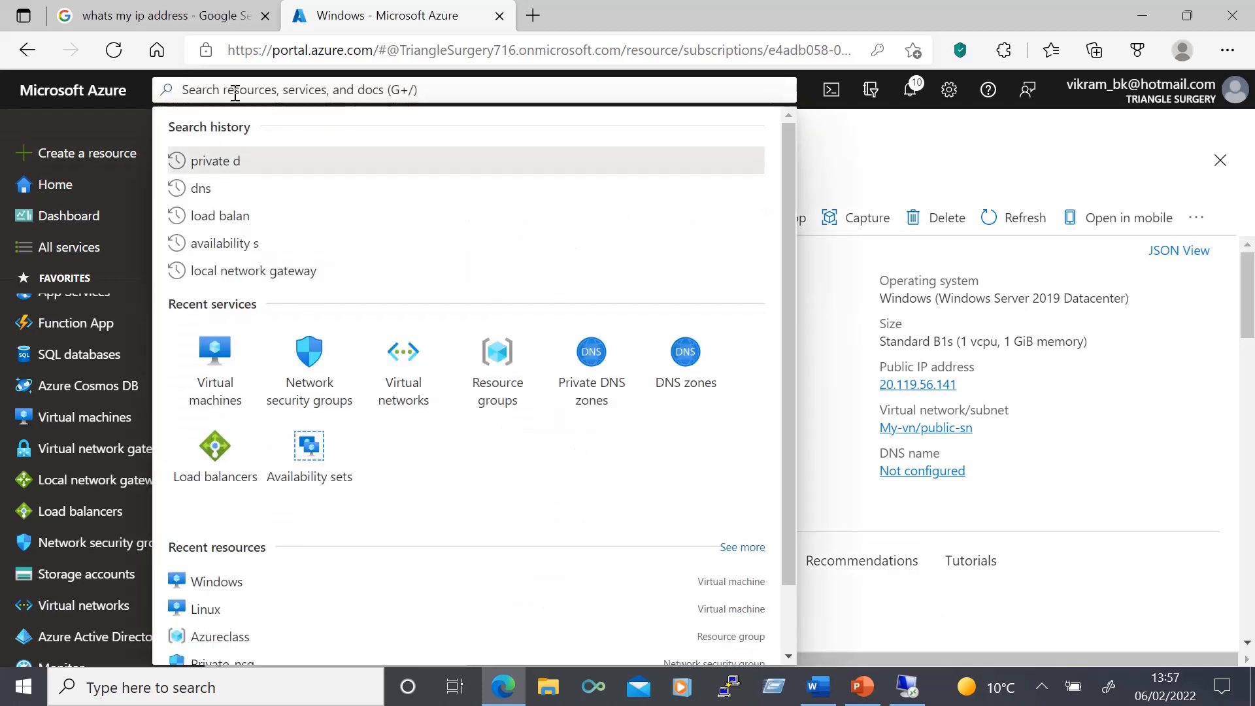
{"action": "left_click", "coordinate": [590, 392]}
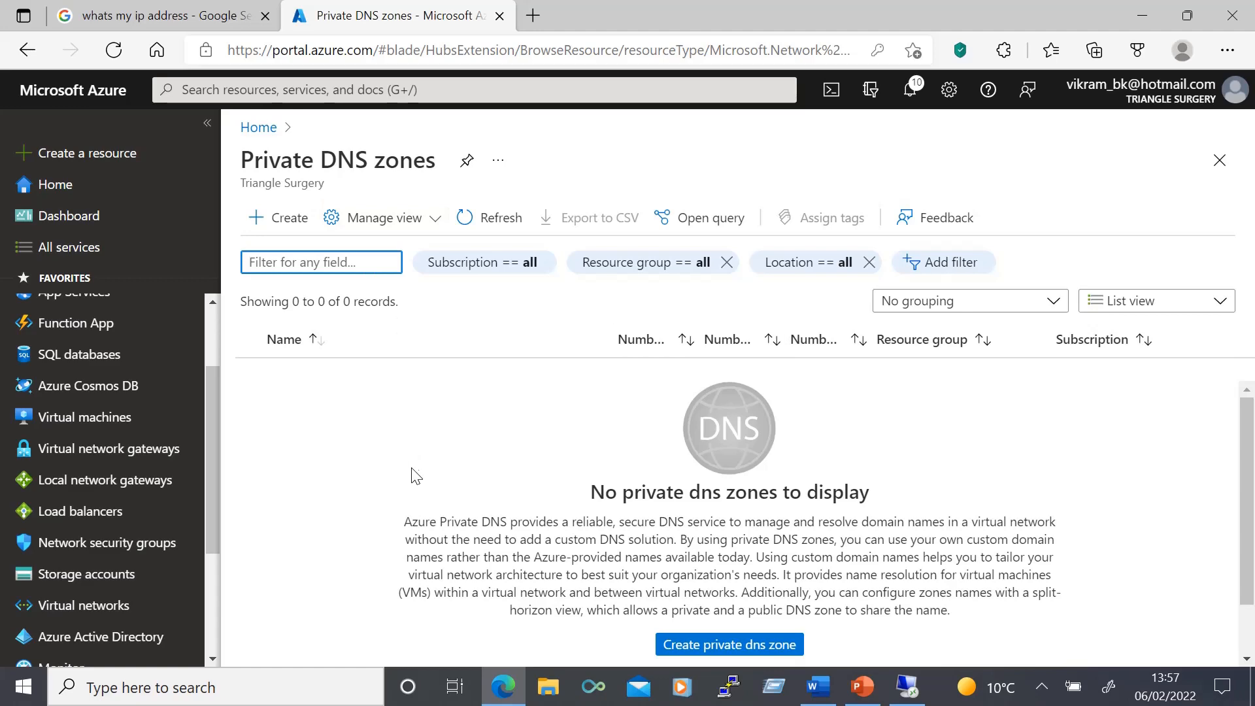
{"action": "left_click", "coordinate": [272, 221]}
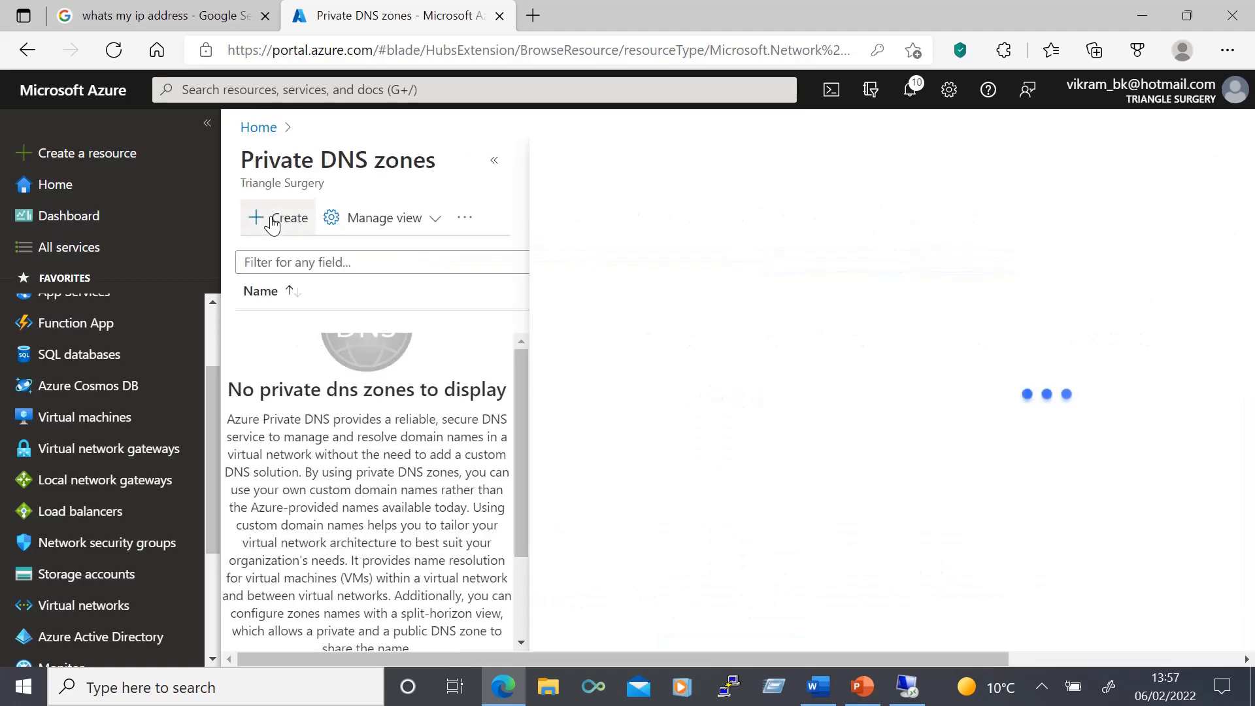
{"action": "left_click", "coordinate": [535, 370]}
{"action": "left_click", "coordinate": [532, 436]}
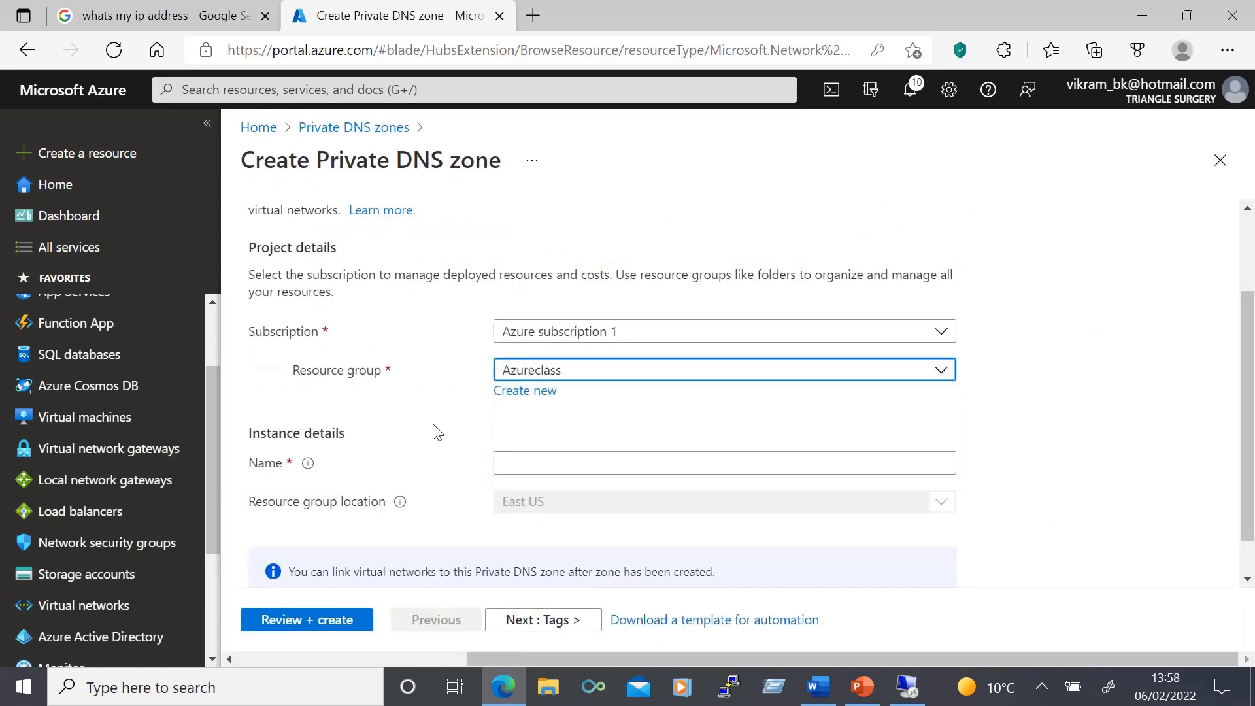
Step: Name the private DNS zone myowndomain.com and create it
{"action": "scroll", "coordinate": [438, 428], "scroll_direction": "down", "scroll_amount": 1}
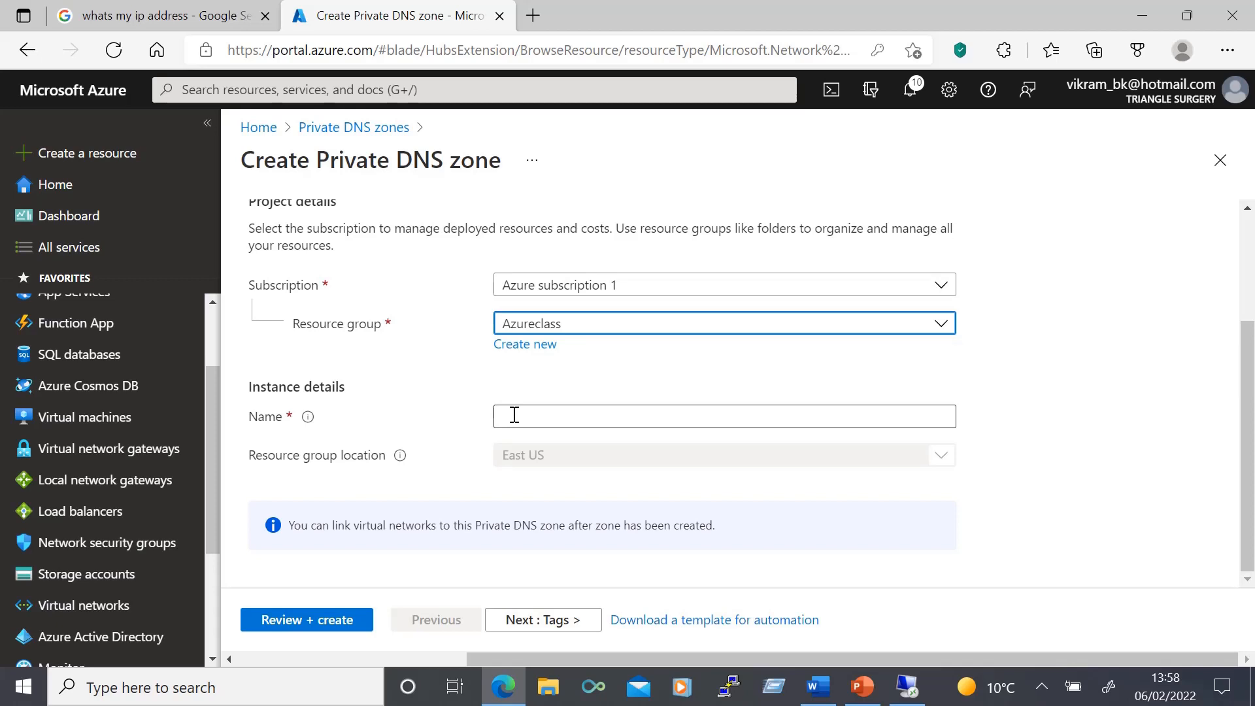
{"action": "left_click", "coordinate": [515, 415]}
{"action": "type", "text": "myowndomain"}
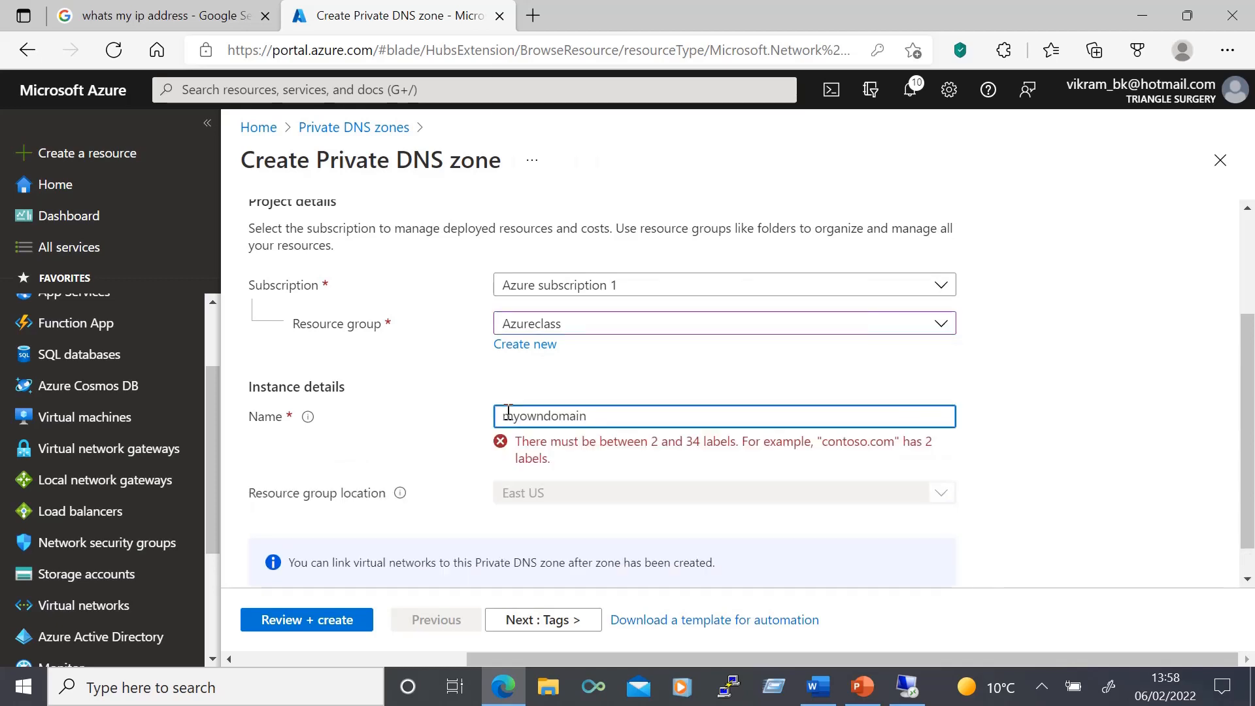
{"action": "type", "text": ".com"}
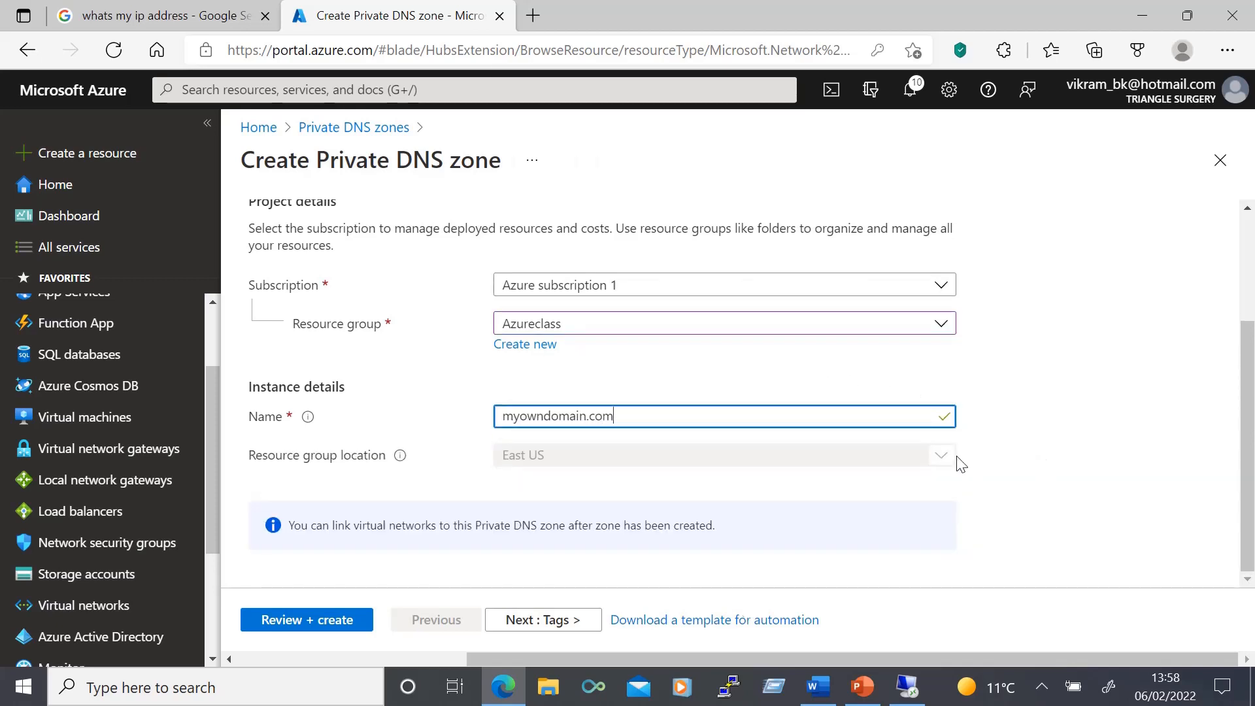
{"action": "left_click", "coordinate": [313, 621]}
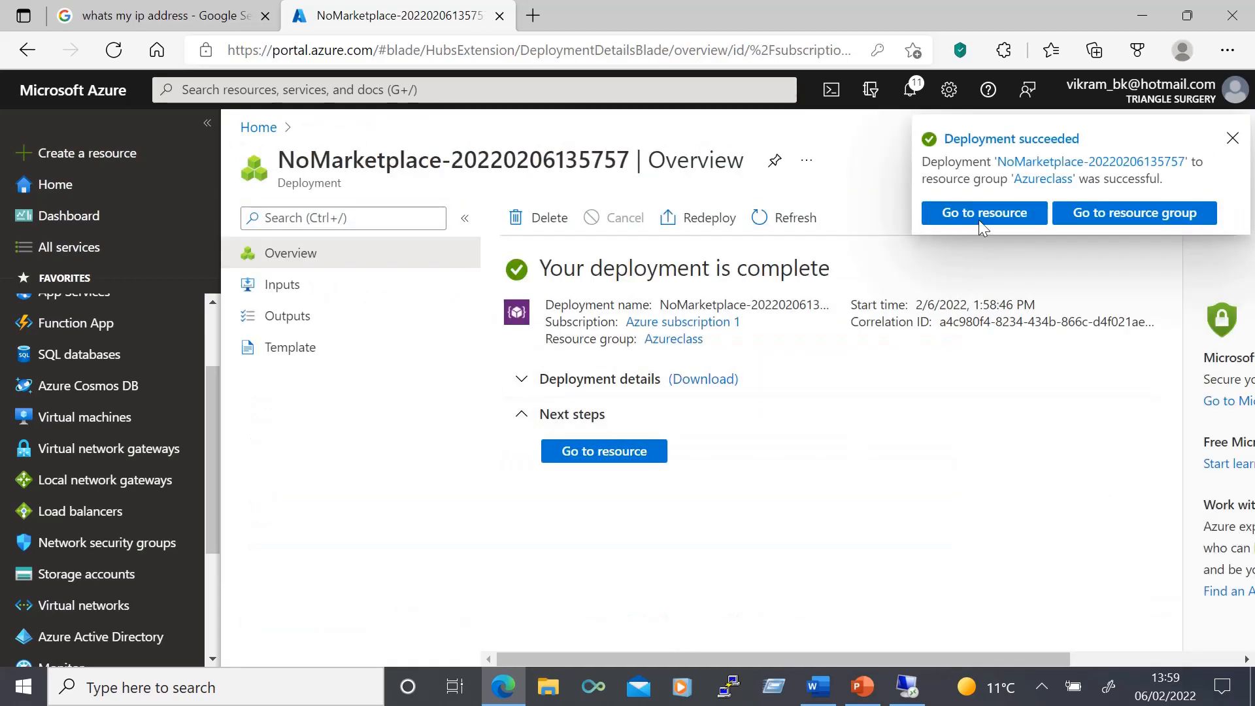
Step: Open the deployed myowndomain.com zone and add an A record set named www with IP address 10.0.2.4
{"action": "left_click", "coordinate": [978, 221]}
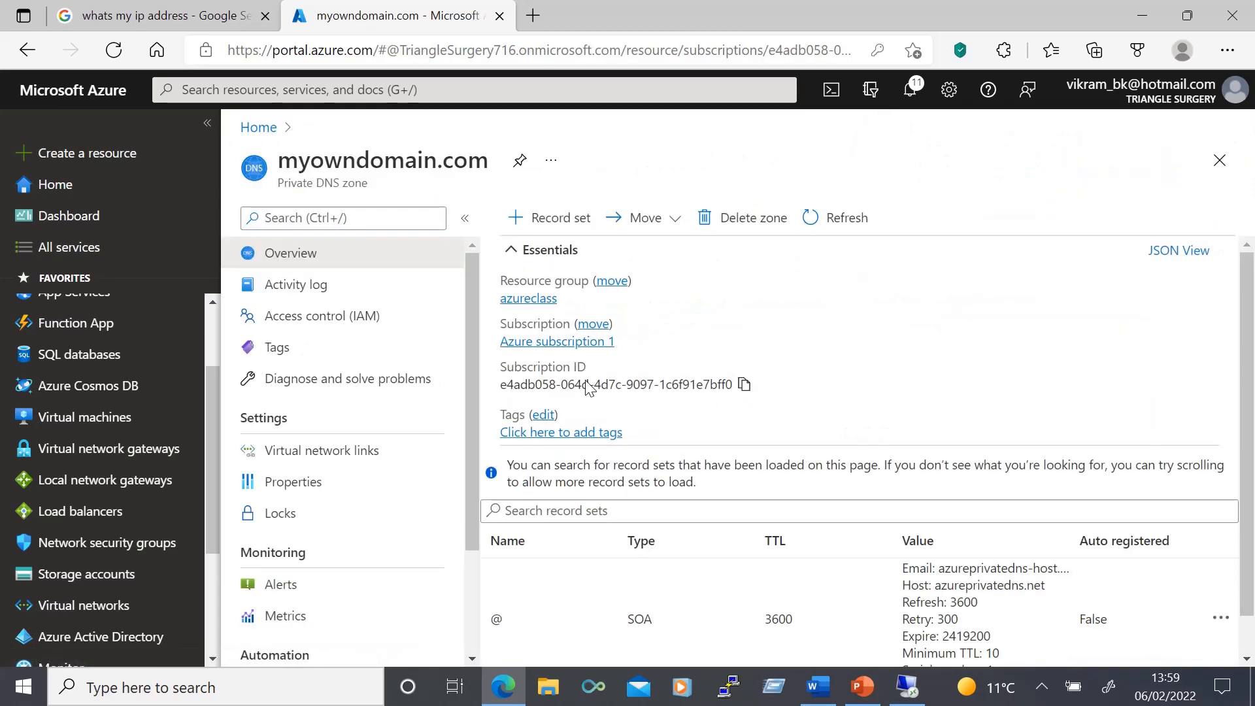
{"action": "left_click", "coordinate": [532, 217]}
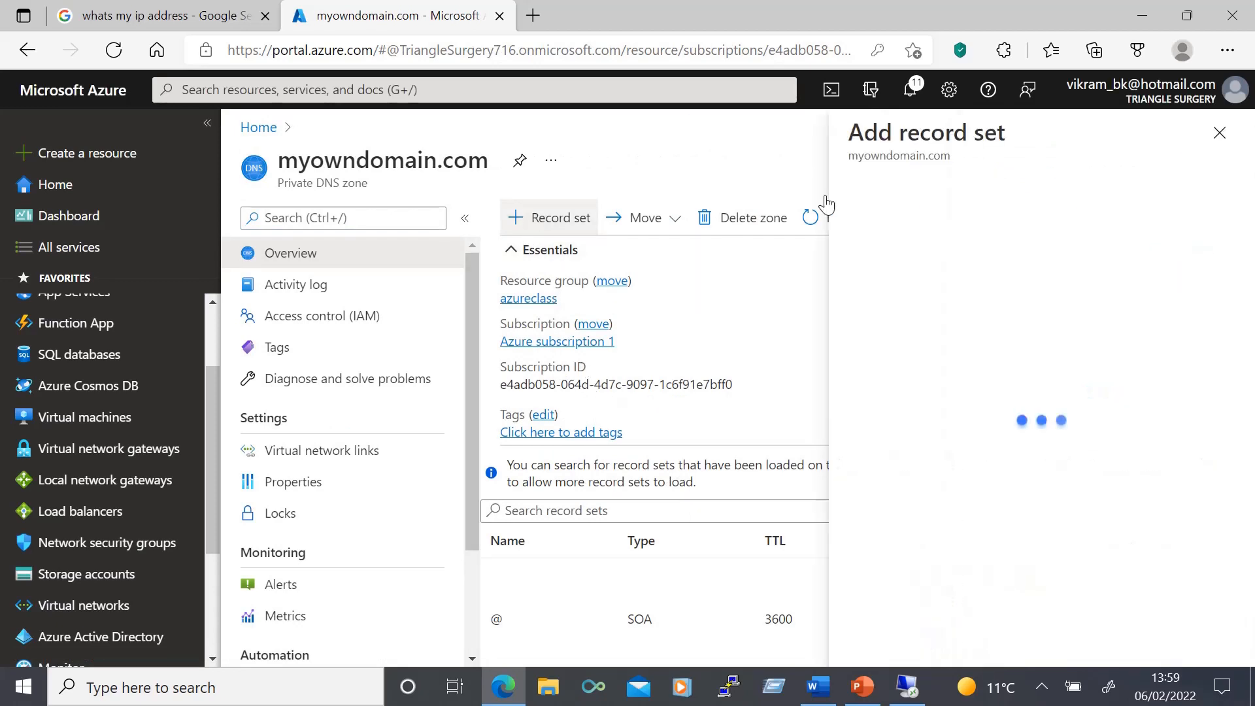
{"action": "left_click", "coordinate": [928, 215]}
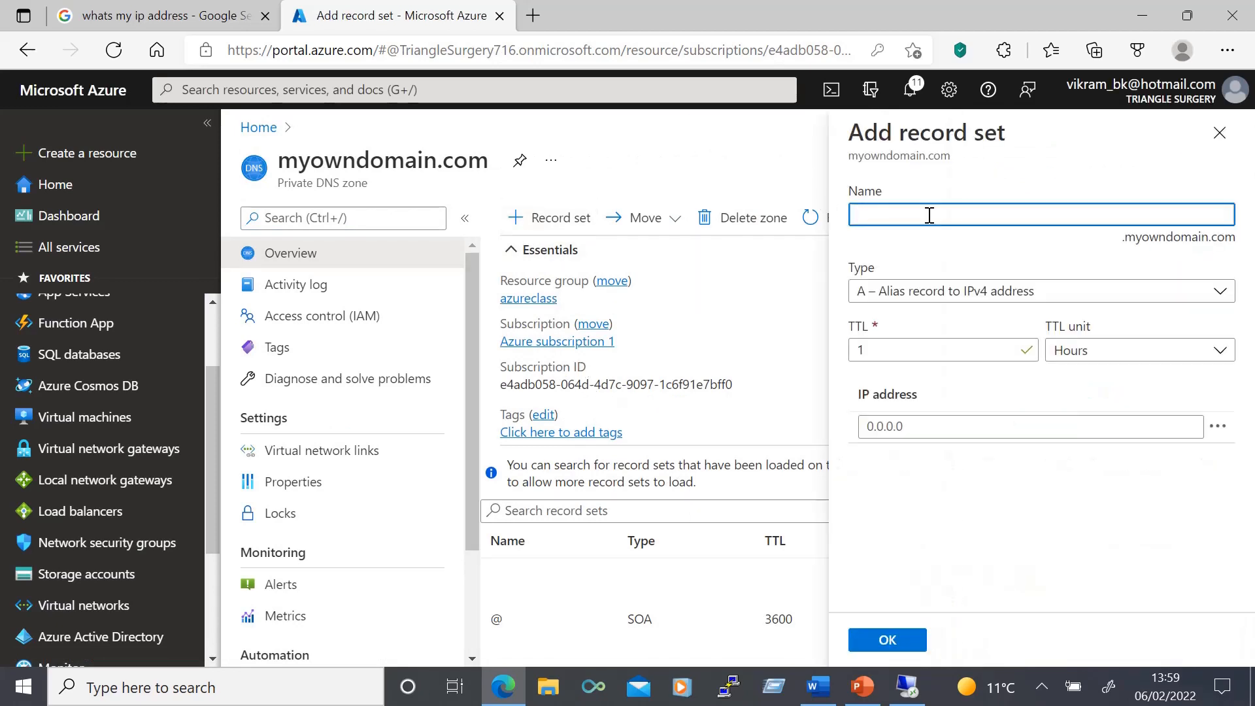
{"action": "type", "text": "www"}
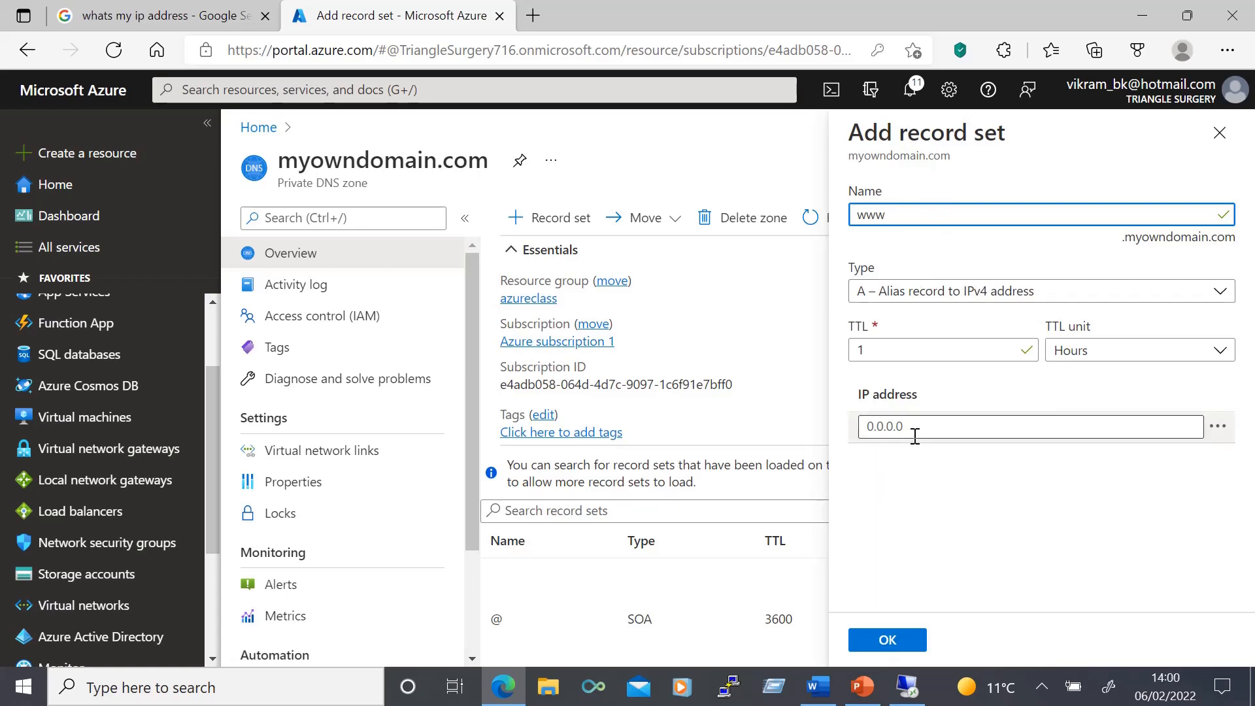
{"action": "left_click", "coordinate": [915, 435]}
{"action": "type", "text": "10.0.2.4"}
{"action": "left_click", "coordinate": [1022, 396]}
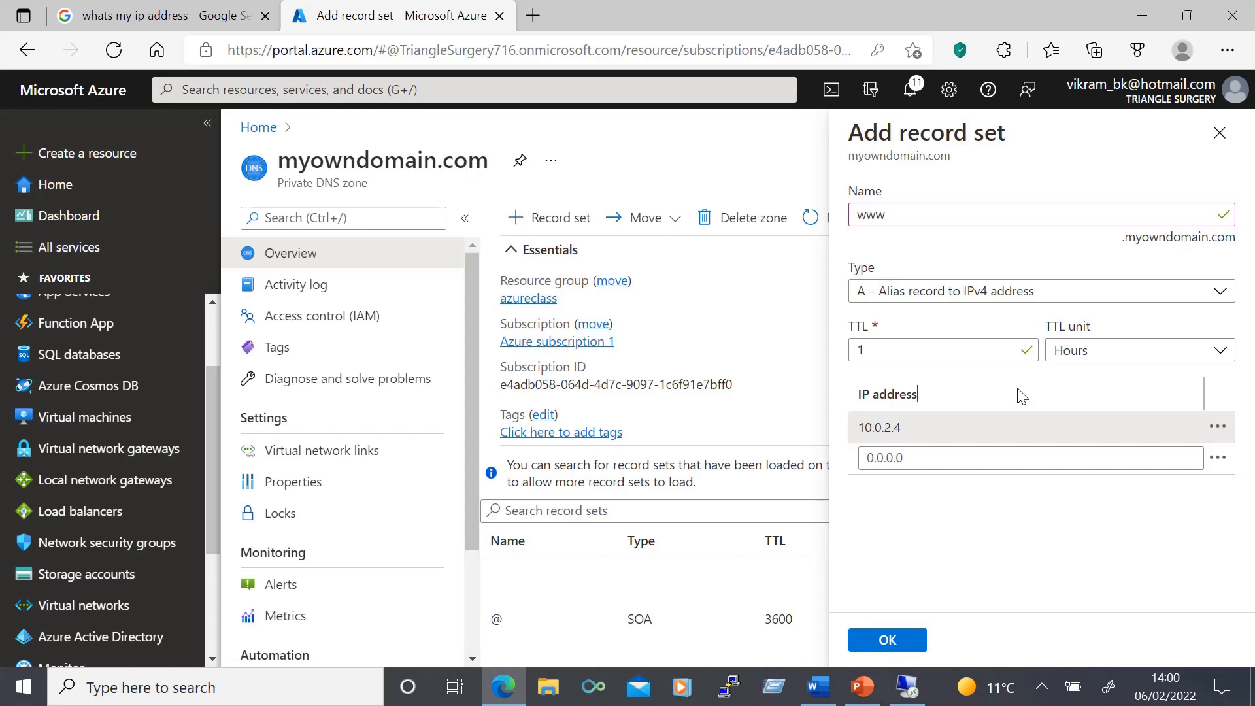
{"action": "left_click", "coordinate": [886, 639]}
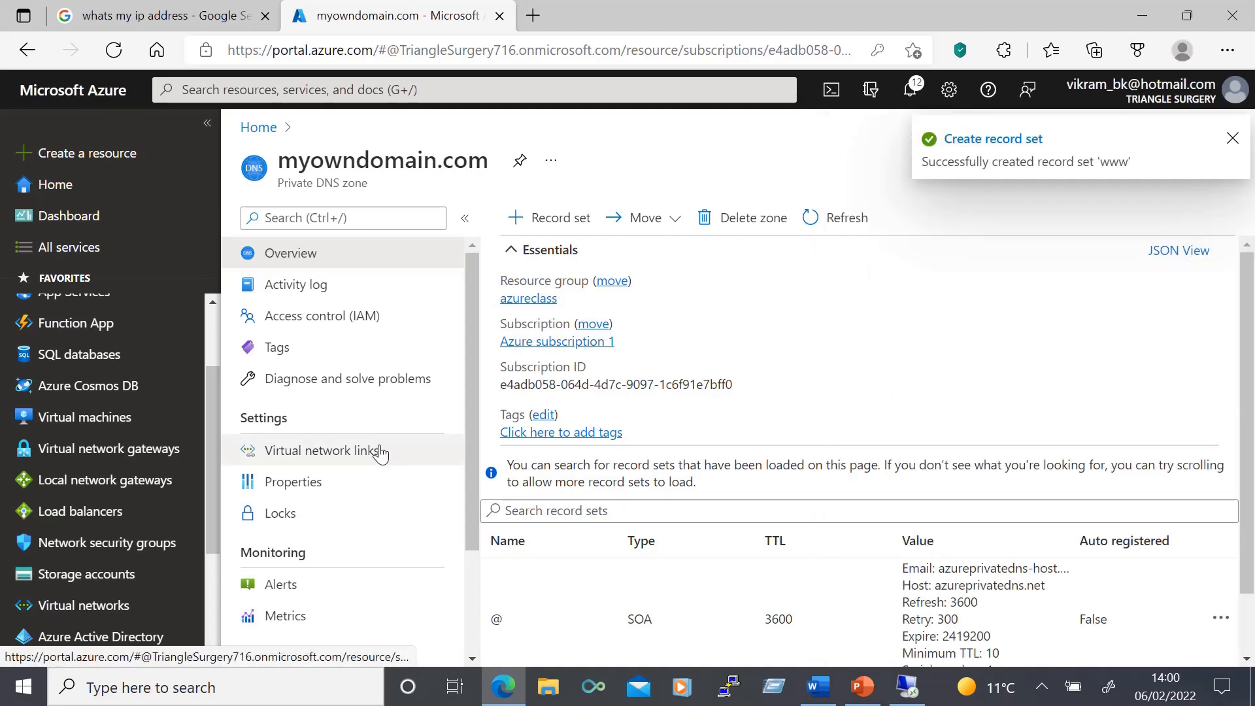
Step: Add a virtual network link named My-link that connects the DNS zone to the My-vn network
{"action": "left_click", "coordinate": [377, 452]}
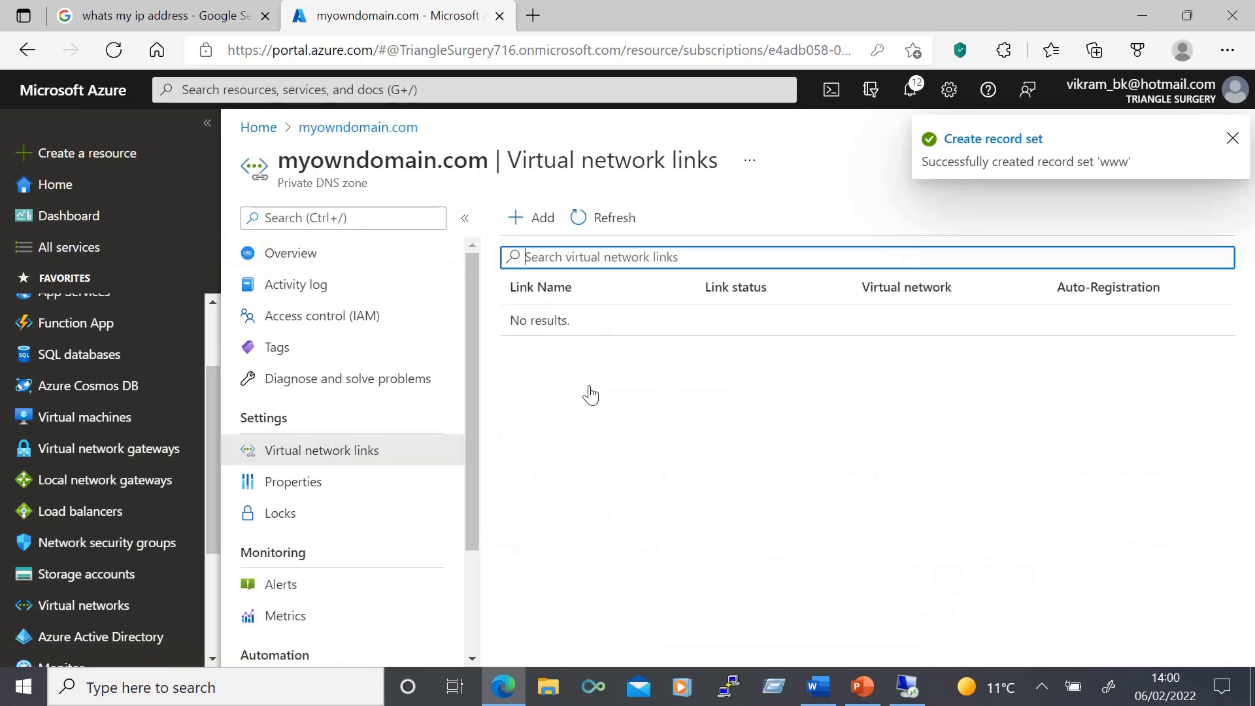
{"action": "left_click", "coordinate": [538, 220]}
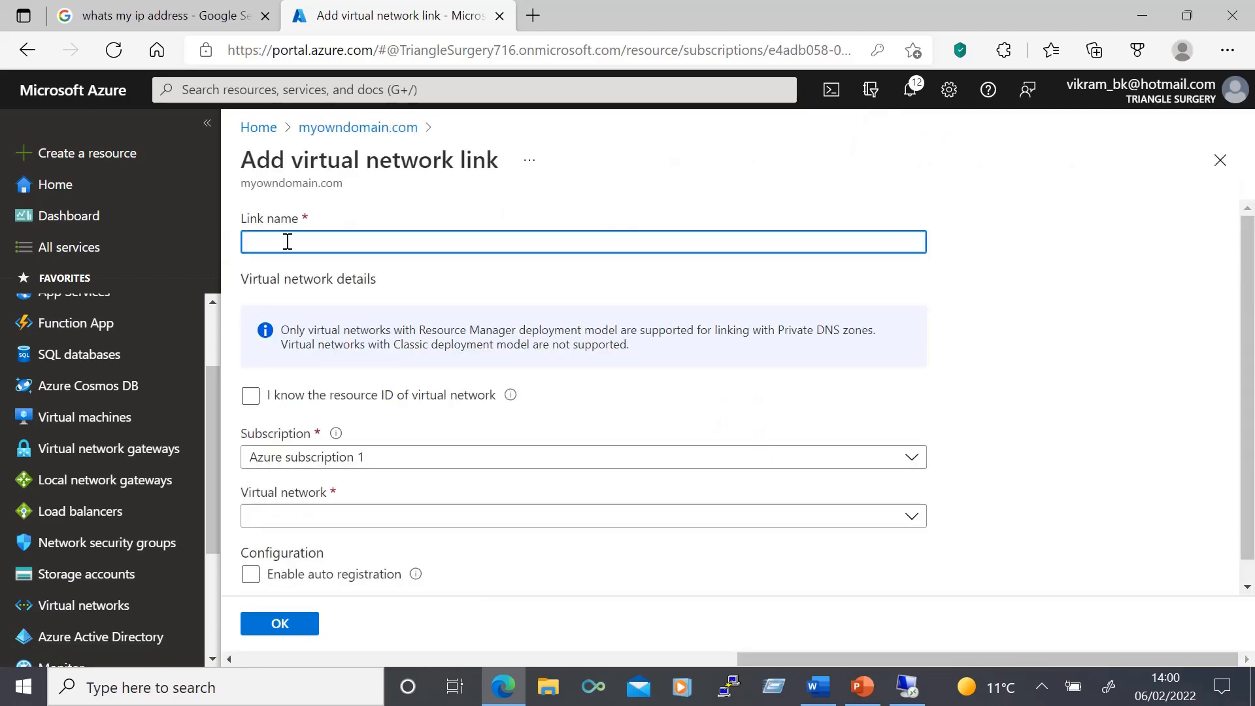
{"action": "type", "text": "My-link"}
{"action": "scroll", "coordinate": [307, 458], "scroll_direction": "down", "scroll_amount": 1}
{"action": "left_click", "coordinate": [311, 494]}
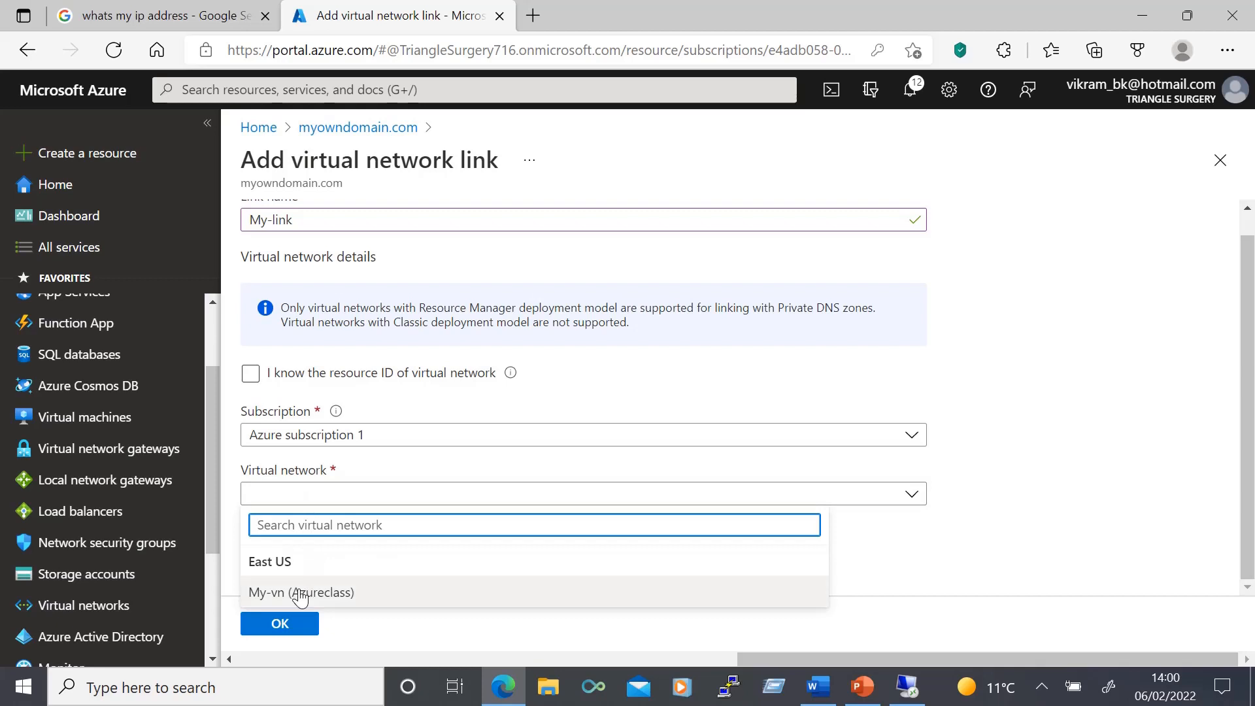
{"action": "left_click", "coordinate": [300, 593]}
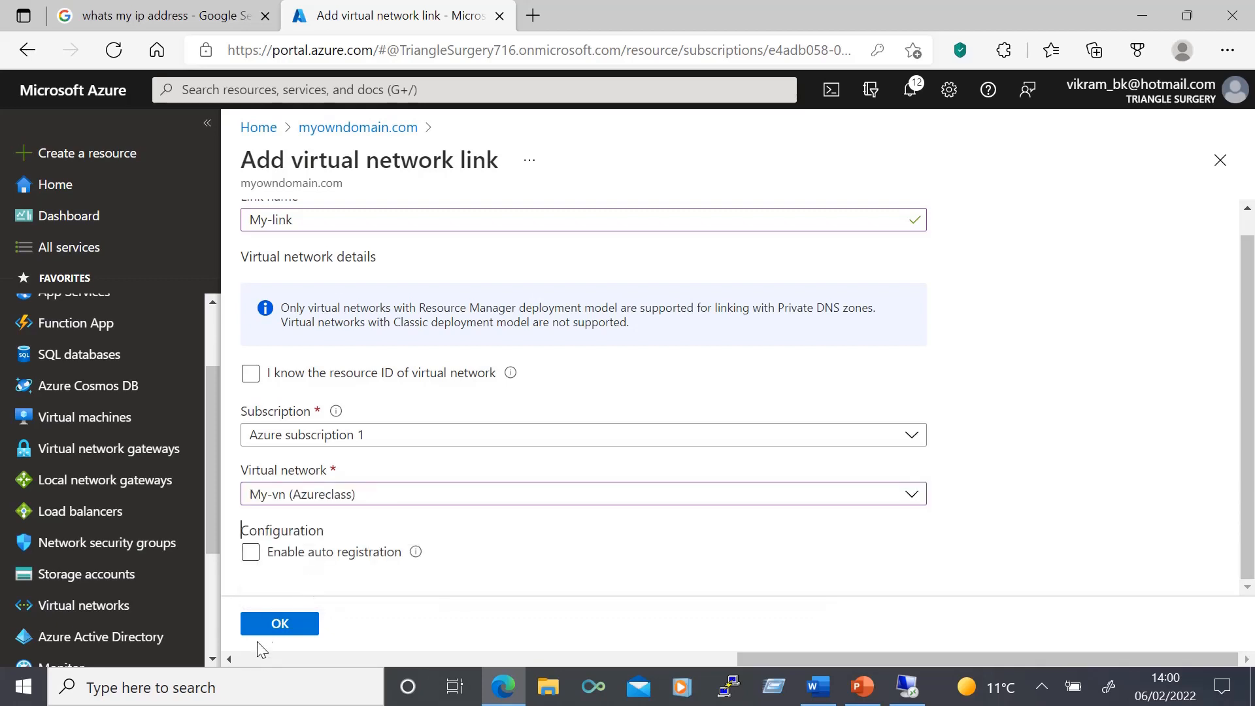
{"action": "left_click", "coordinate": [272, 626]}
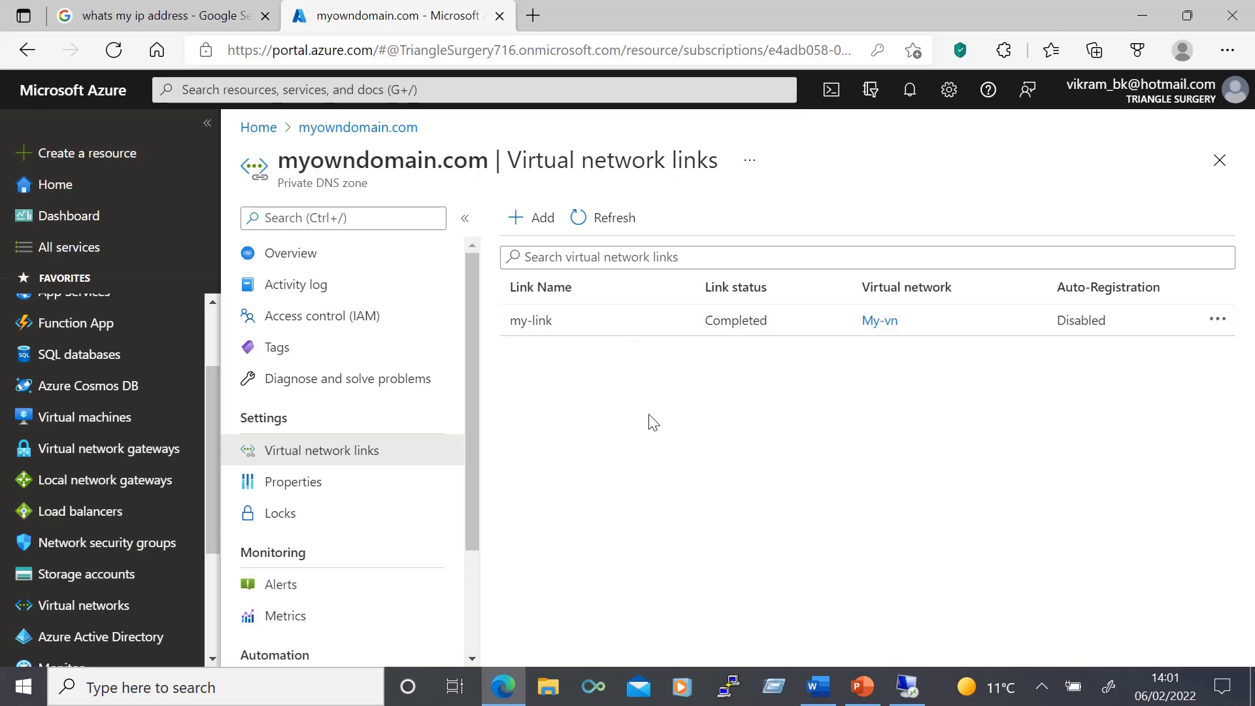
Step: Switch to the Windows VM's Remote Desktop session and delete Internet Explorer's browsing history with the preselected data types
{"action": "left_click", "coordinate": [907, 684]}
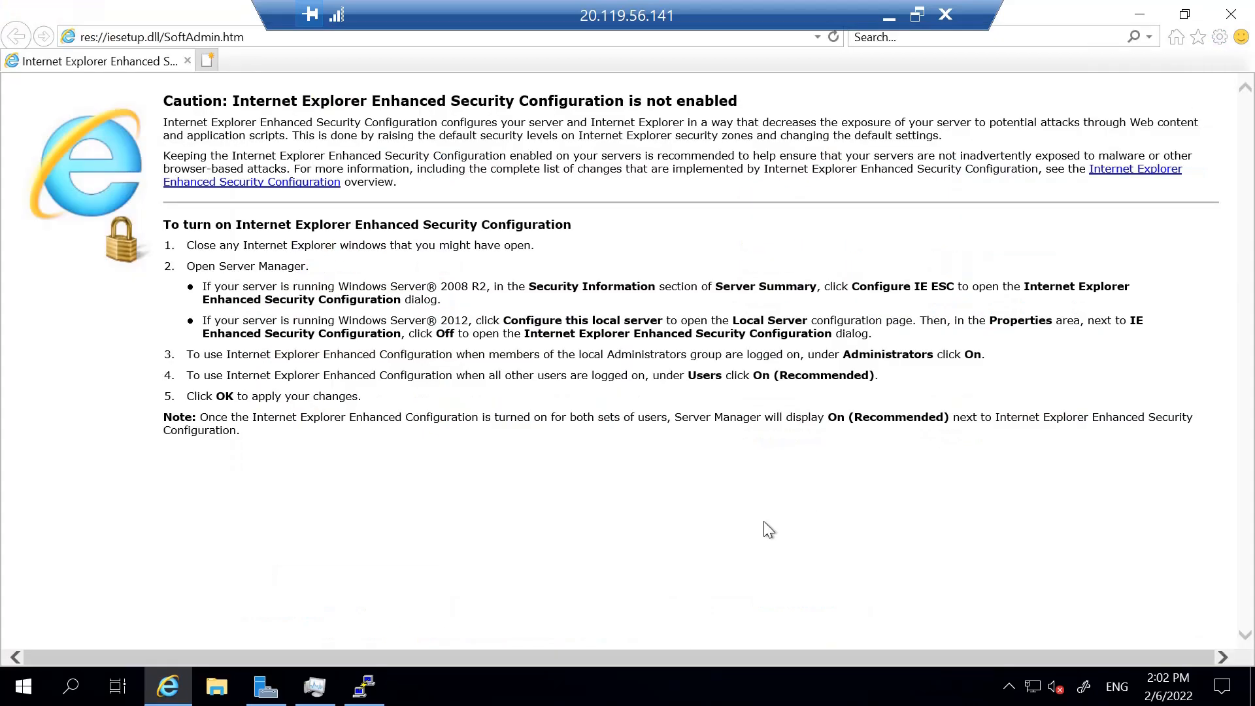
{"action": "left_click", "coordinate": [1220, 37]}
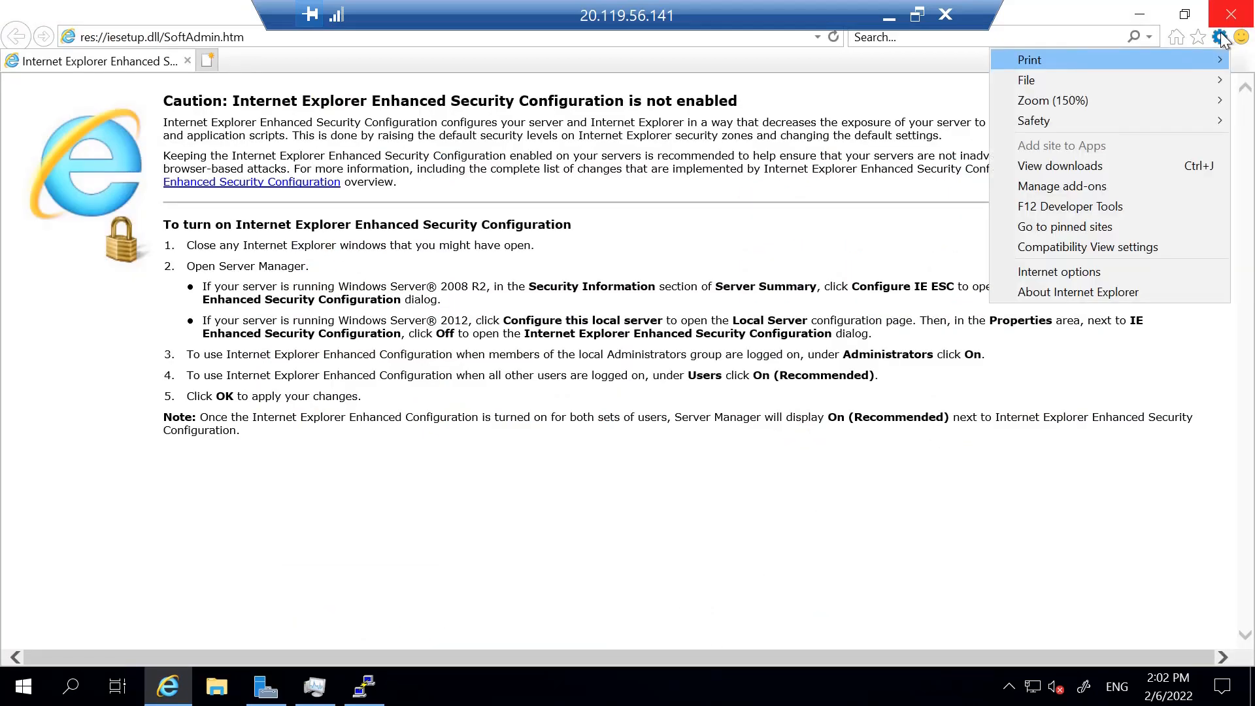
{"action": "left_click", "coordinate": [1075, 272]}
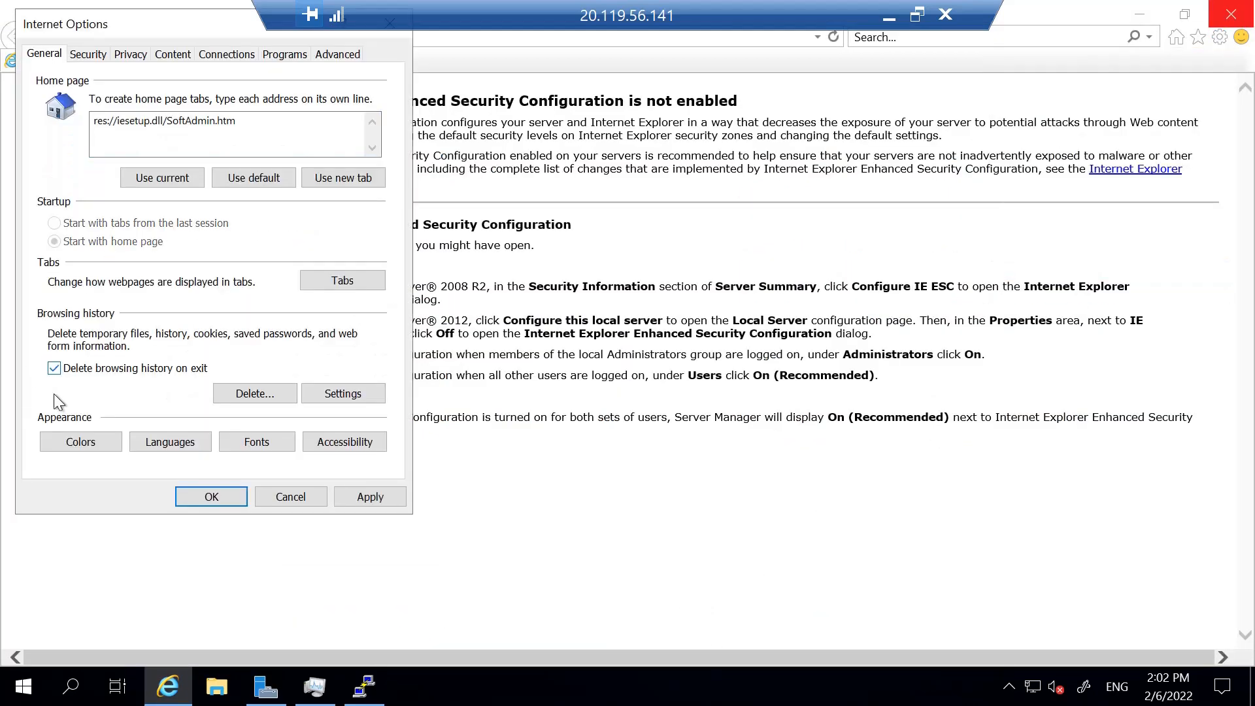
{"action": "left_click", "coordinate": [265, 392]}
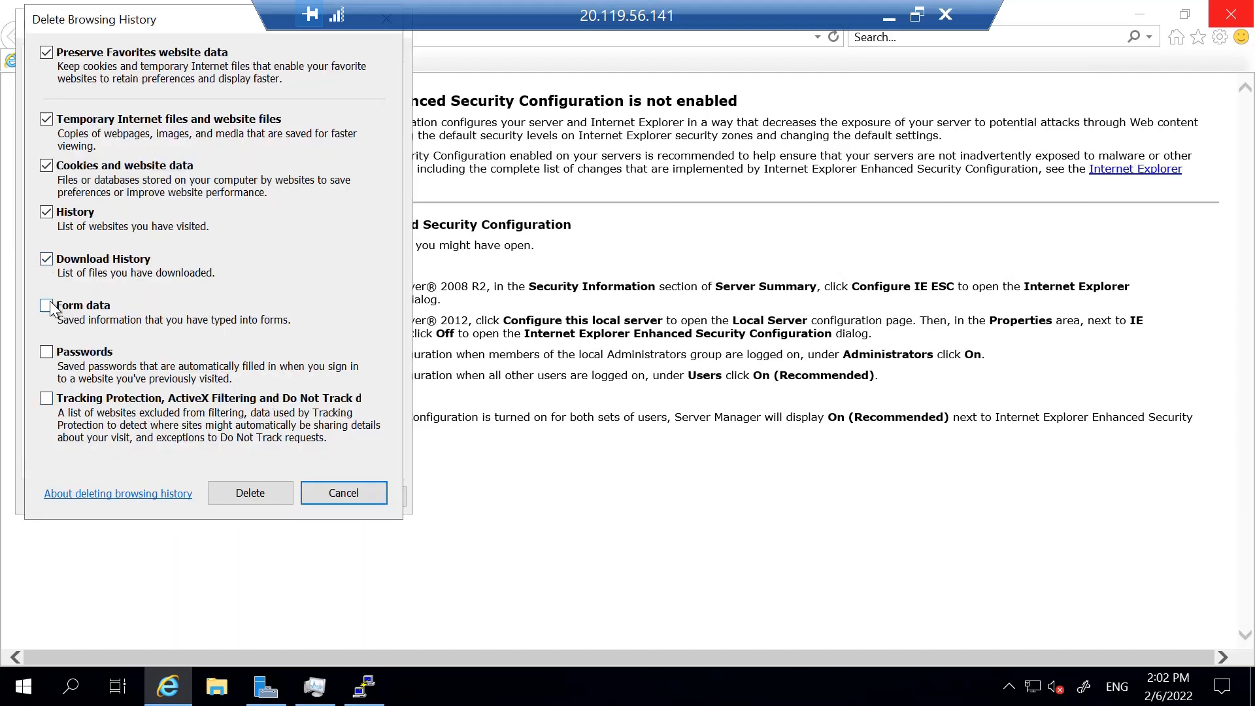
{"action": "left_click", "coordinate": [214, 494]}
{"action": "left_click", "coordinate": [209, 498]}
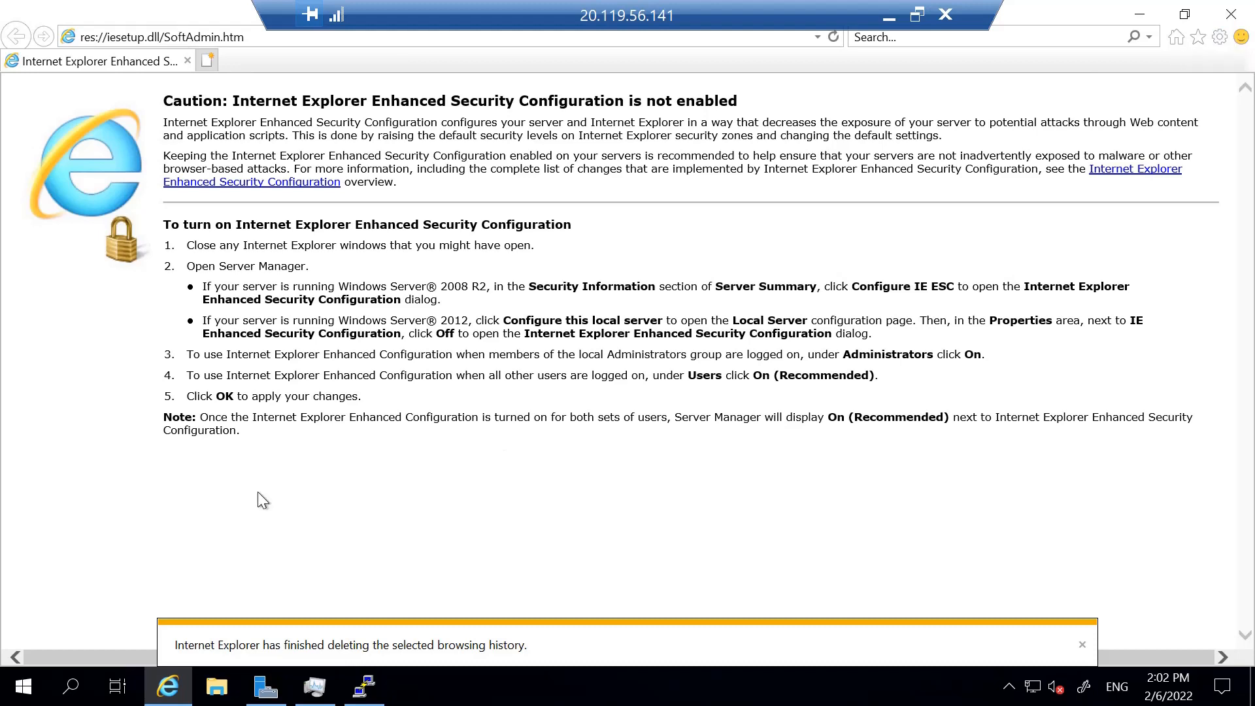
Step: Flush the VM's DNS cache by running ipconfig /flushdns in Command Prompt
{"action": "left_click", "coordinate": [19, 687]}
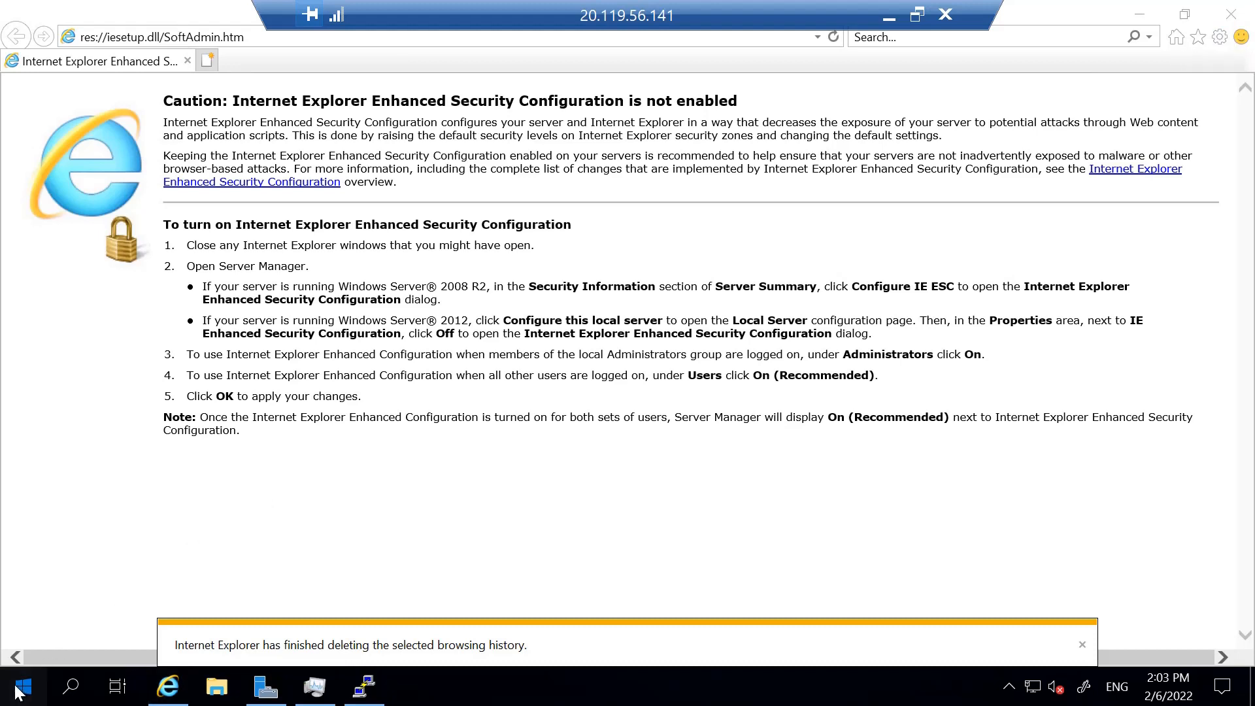
{"action": "type", "text": "dns"}
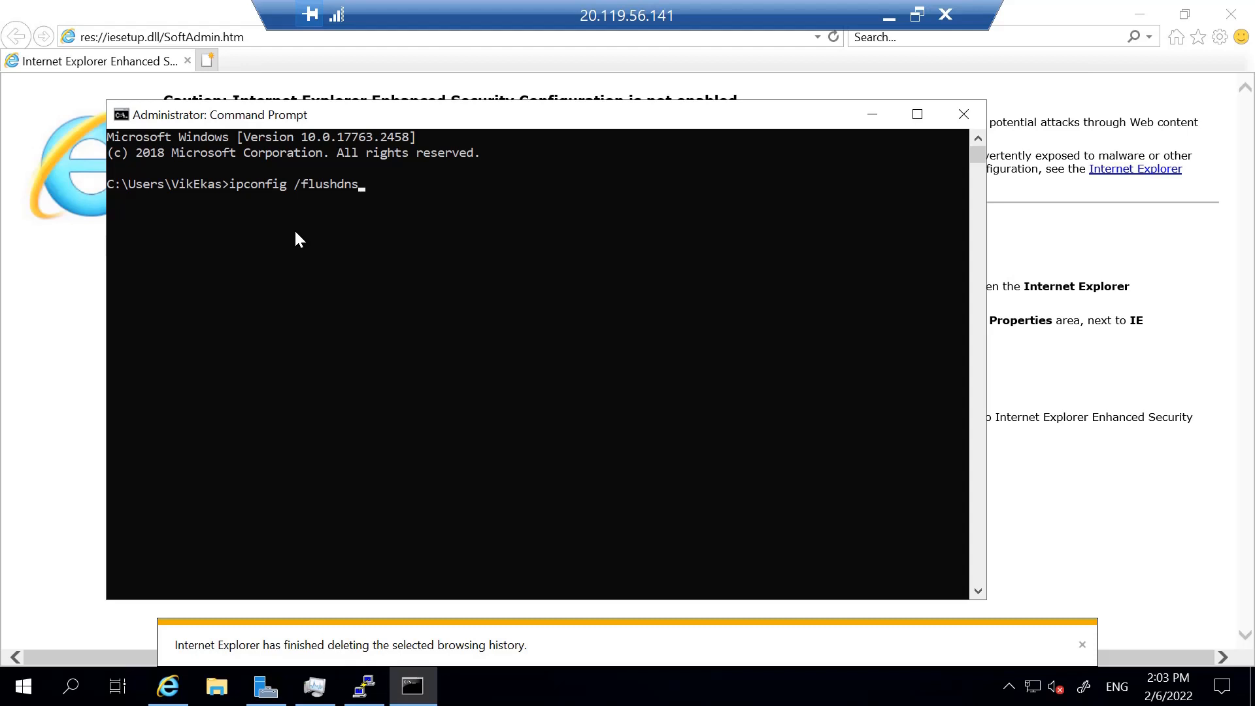
{"action": "left_click", "coordinate": [13, 251]}
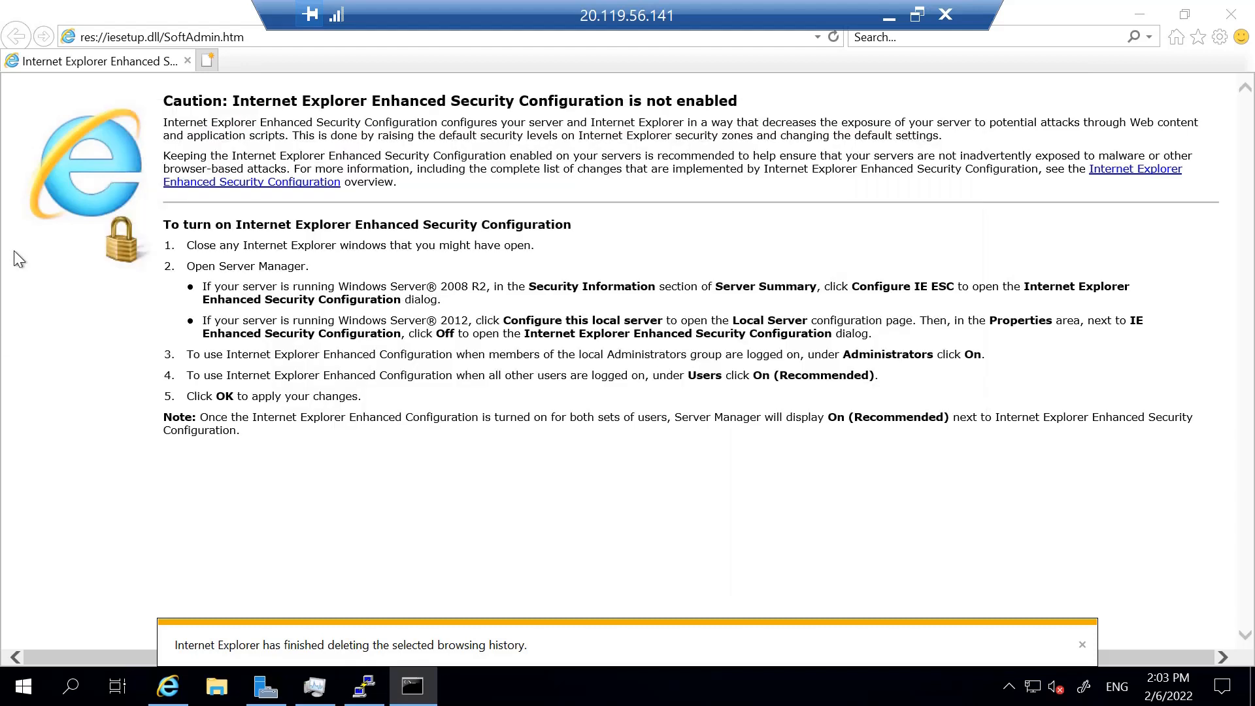
{"action": "left_click", "coordinate": [1231, 13]}
{"action": "left_click", "coordinate": [167, 686]}
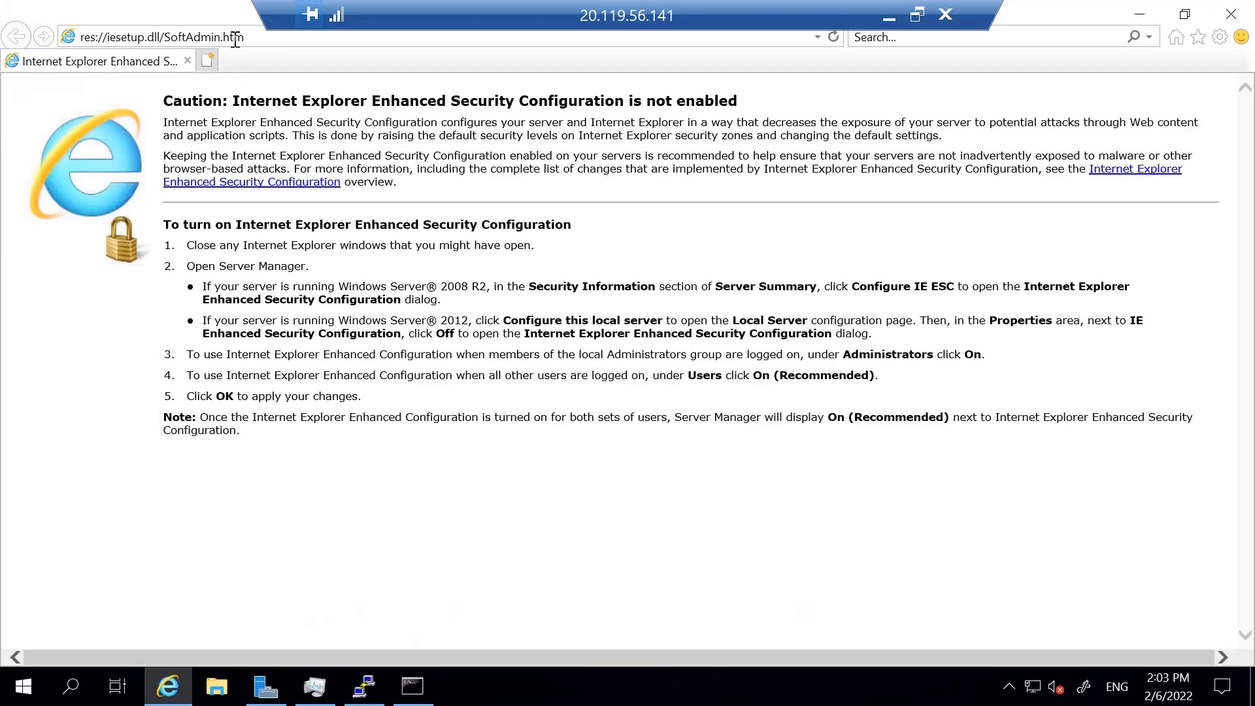
{"action": "left_click", "coordinate": [168, 39]}
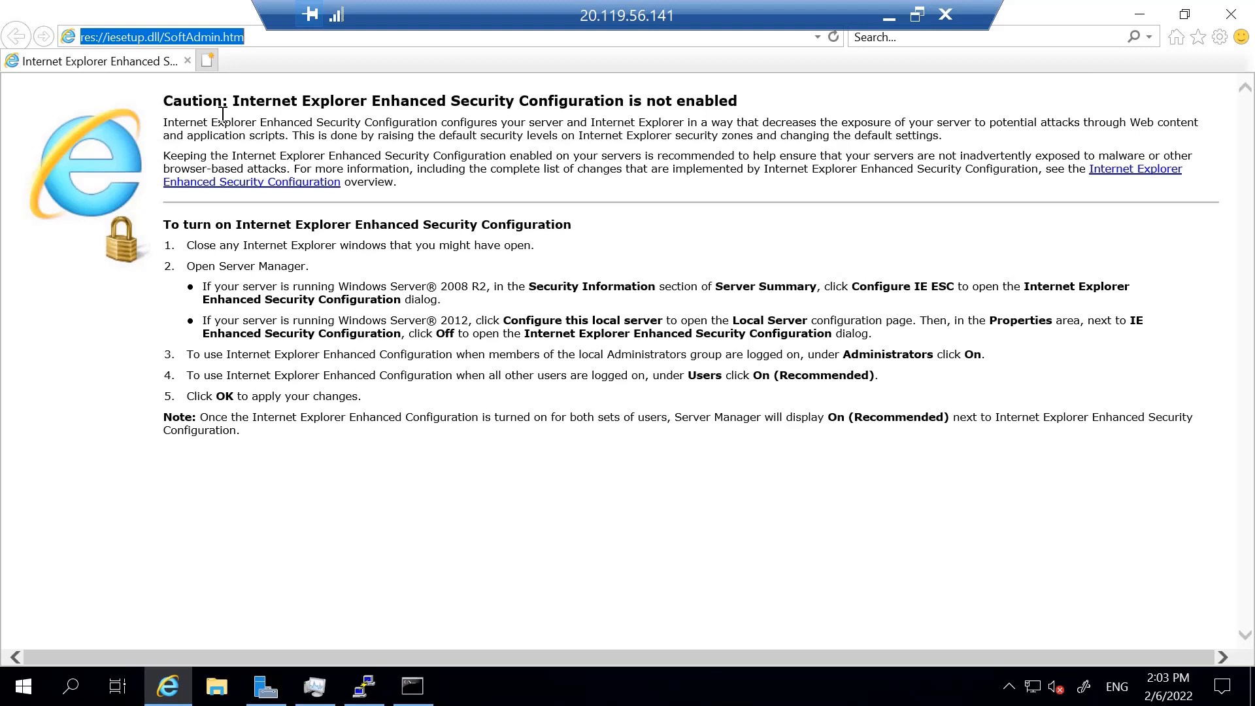
{"action": "type", "text": "www.my"}
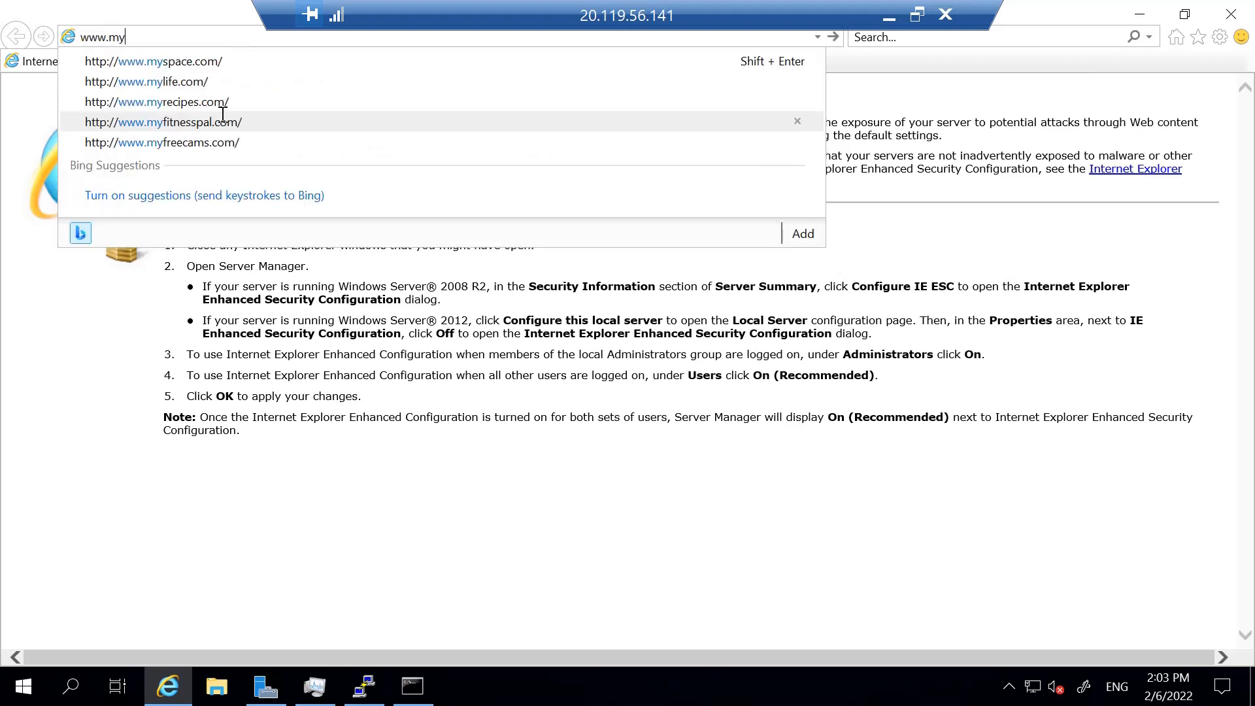
{"action": "type", "text": "owndomain.co"}
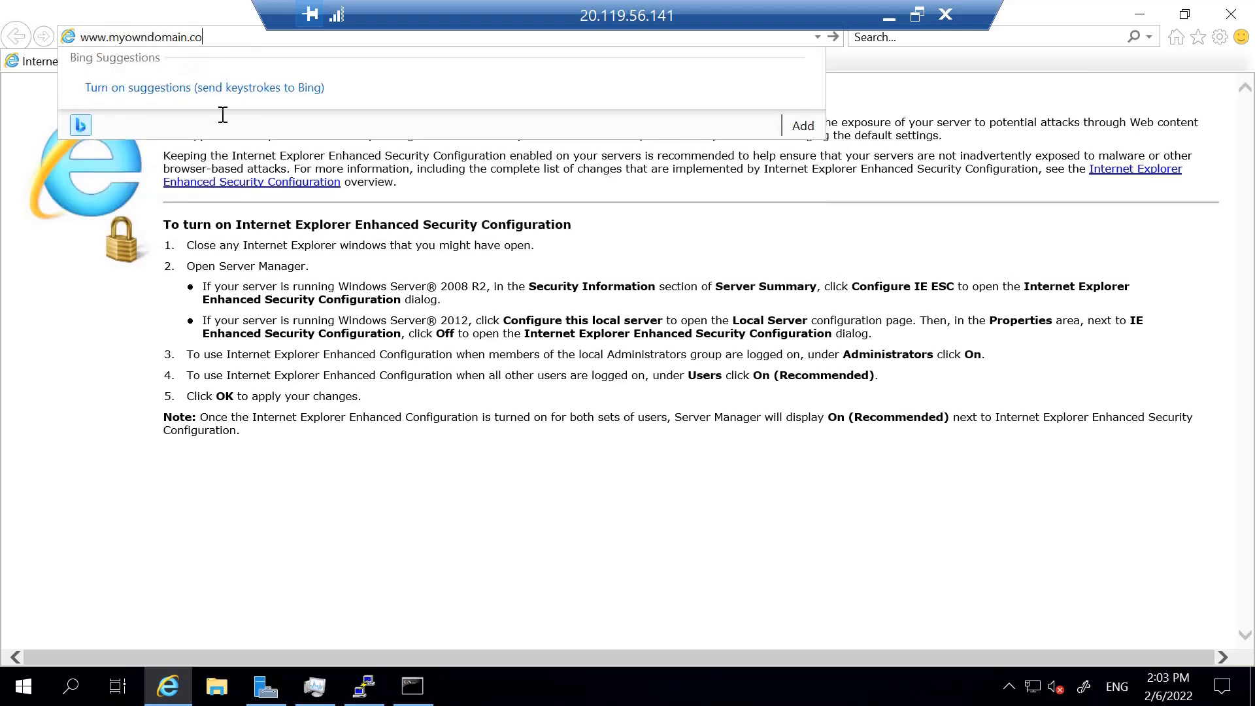
{"action": "type", "text": "m"}
{"action": "key", "text": "Return"}
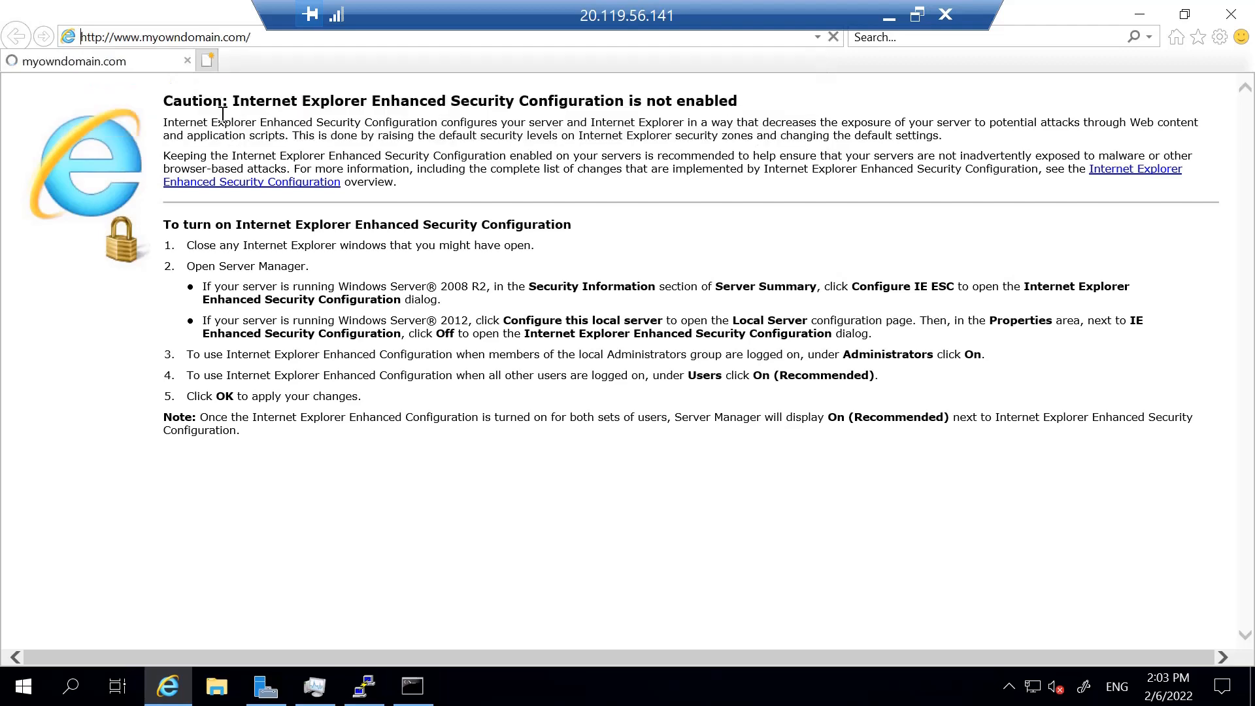